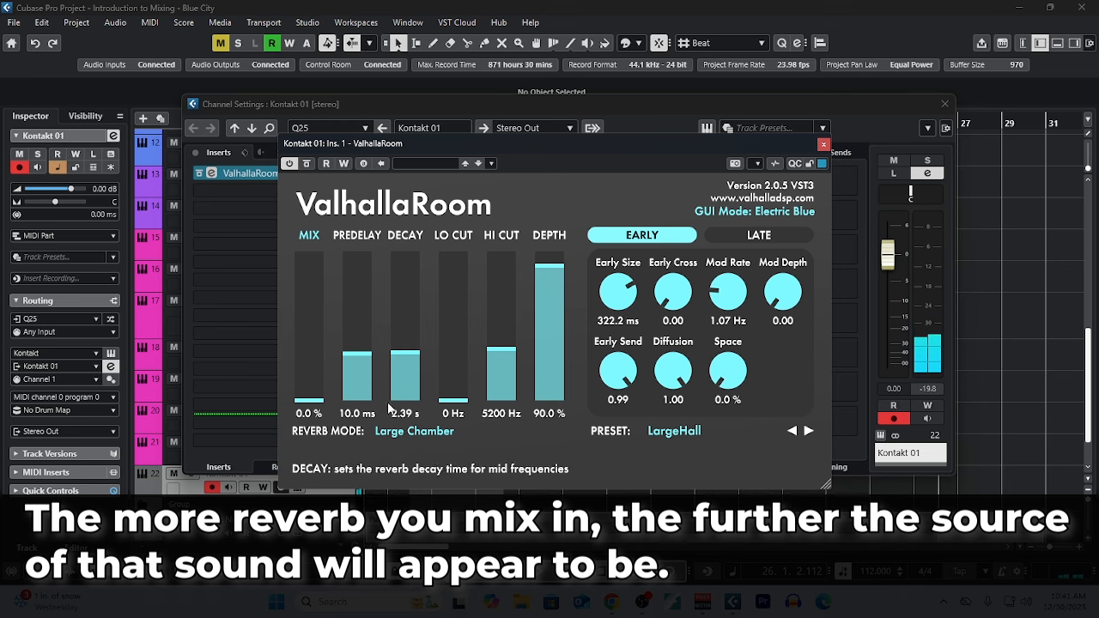
- Raise the ValhallaRoom mix on Kontakt 01 in stages, through about 25.8% and 52.1%, to a still wetter level
{"action": "left_click_drag", "start_coordinate": [309, 409], "coordinate": [314, 368]}
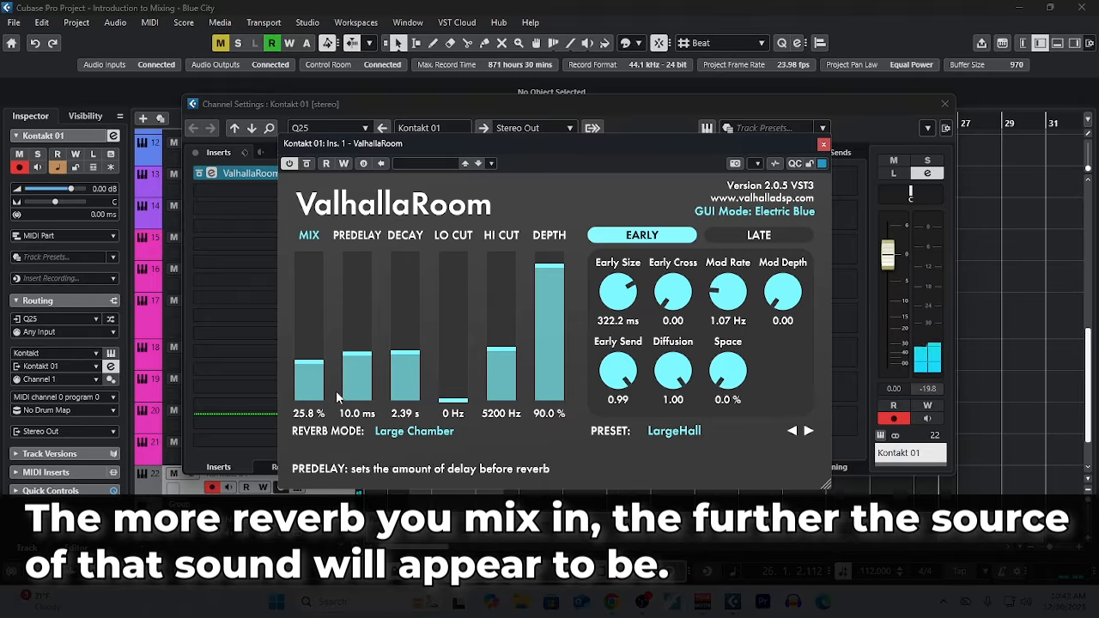
{"action": "left_click_drag", "start_coordinate": [322, 367], "coordinate": [322, 325]}
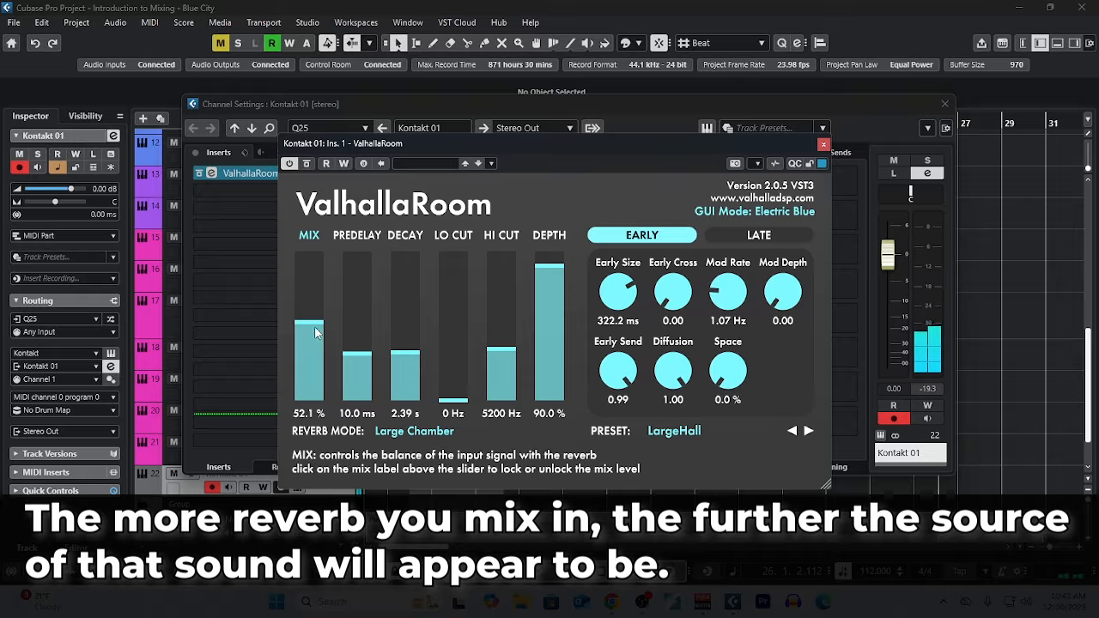
{"action": "left_click_drag", "start_coordinate": [316, 325], "coordinate": [318, 287]}
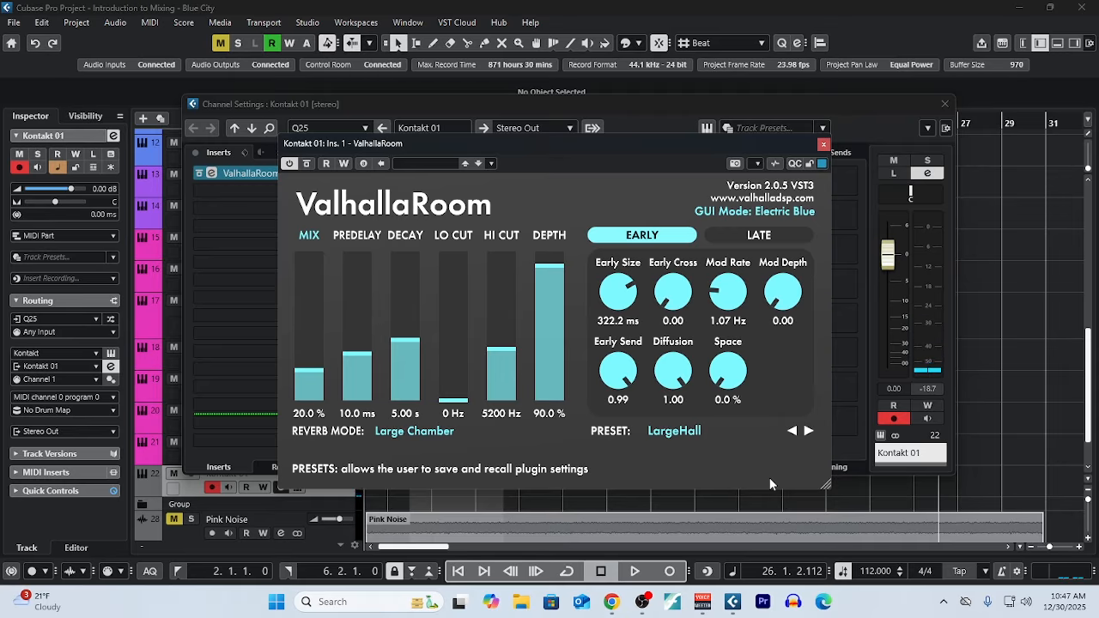
- Set the reverb decay on Kontakt 01 to 0.5 s
{"action": "left_click", "coordinate": [399, 414]}
{"action": "left_click_drag", "start_coordinate": [384, 414], "coordinate": [423, 418]}
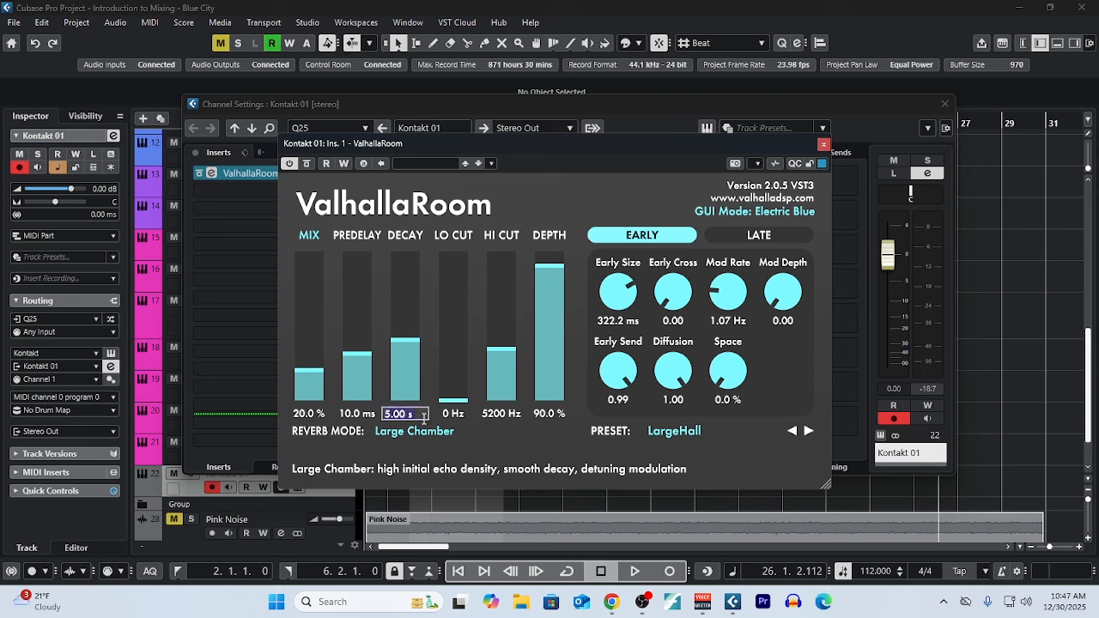
{"action": "type", "text": "0.5"}
{"action": "key", "text": "Return"}
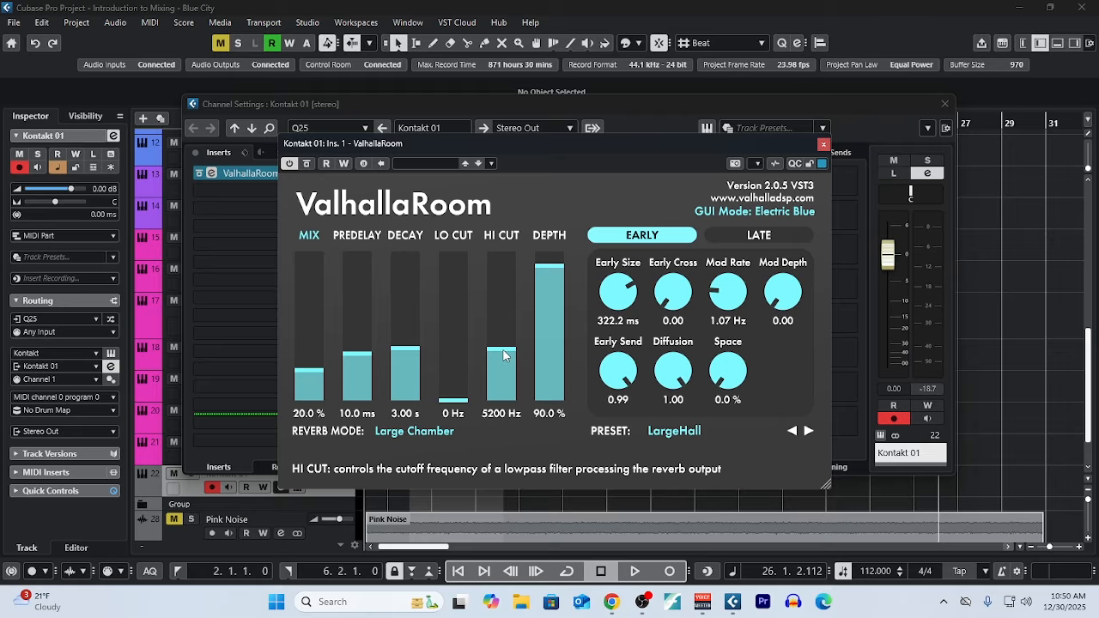
- Sweep the reverb's high cut between about 2780 Hz and 12670 Hz, finishing at about 3810 Hz
{"action": "mouse_move", "coordinate": [504, 359]}
{"action": "left_mouse_down"}
{"action": "mouse_move", "coordinate": [504, 376]}
{"action": "mouse_move", "coordinate": [503, 352]}
{"action": "left_mouse_up"}
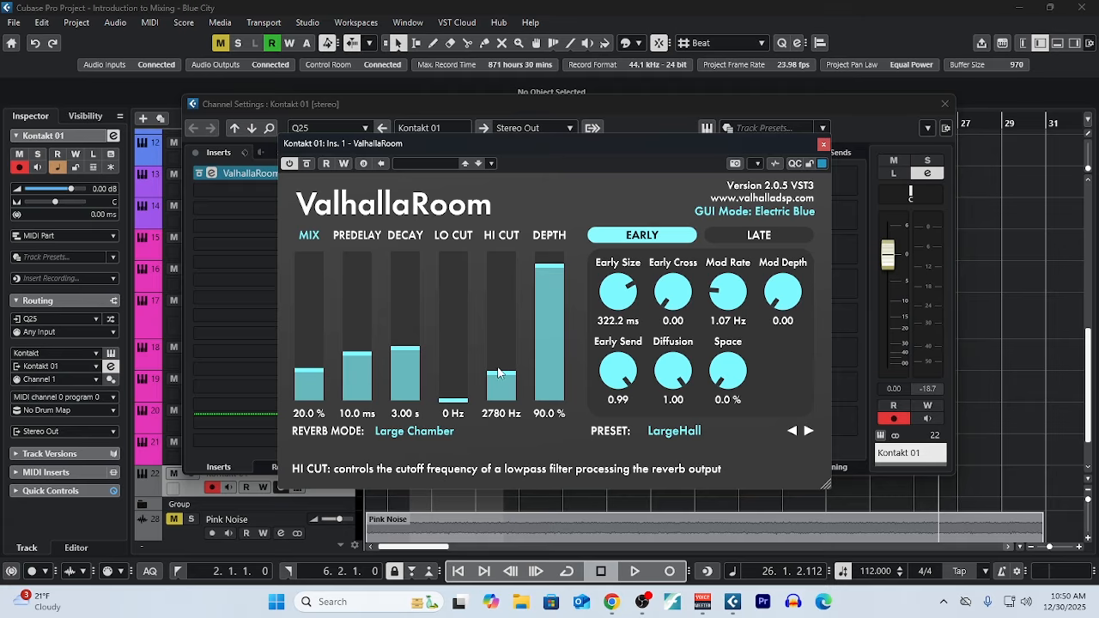
{"action": "left_click_drag", "start_coordinate": [499, 371], "coordinate": [514, 275]}
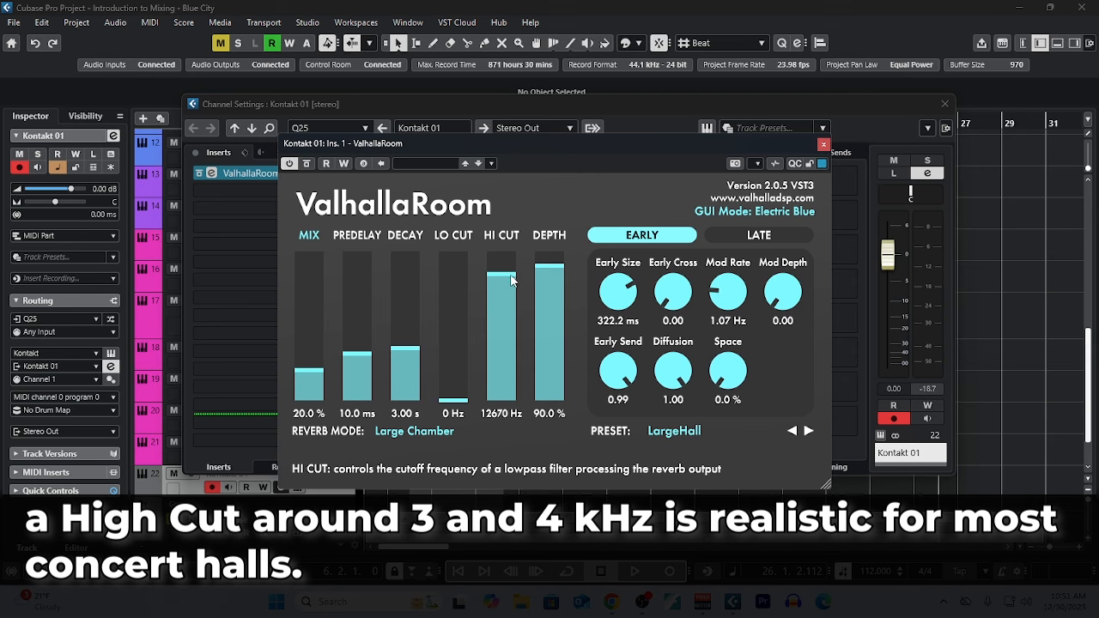
{"action": "left_click_drag", "start_coordinate": [511, 279], "coordinate": [520, 363]}
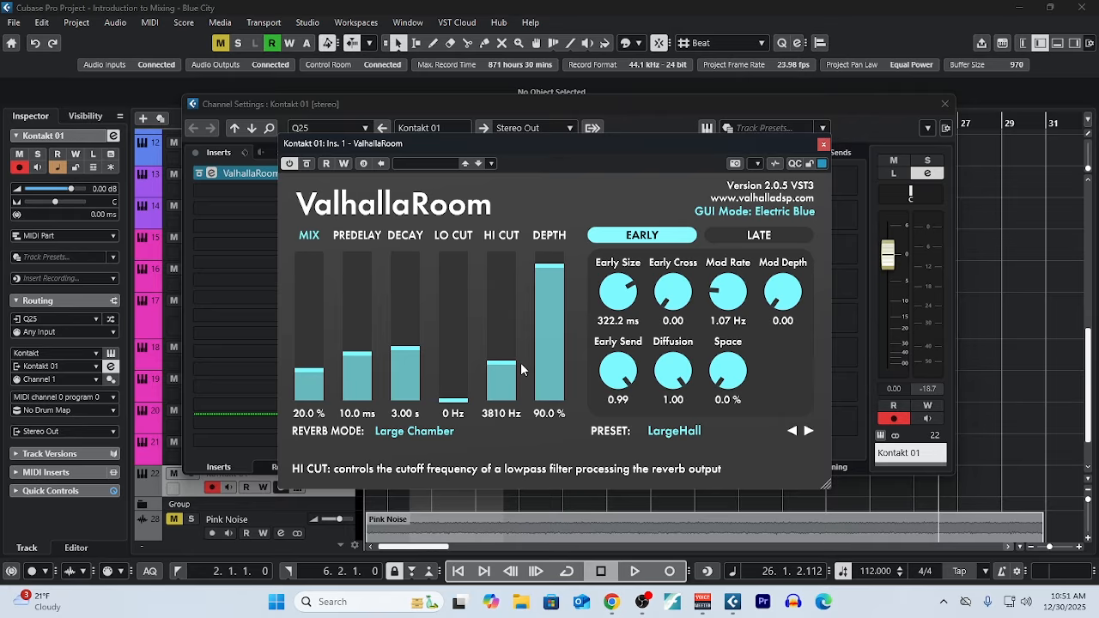
- Browse the Halls and Rooms categories of the ValhallaRoom presets
{"action": "left_click", "coordinate": [681, 437]}
{"action": "mouse_move", "coordinate": [745, 306]}
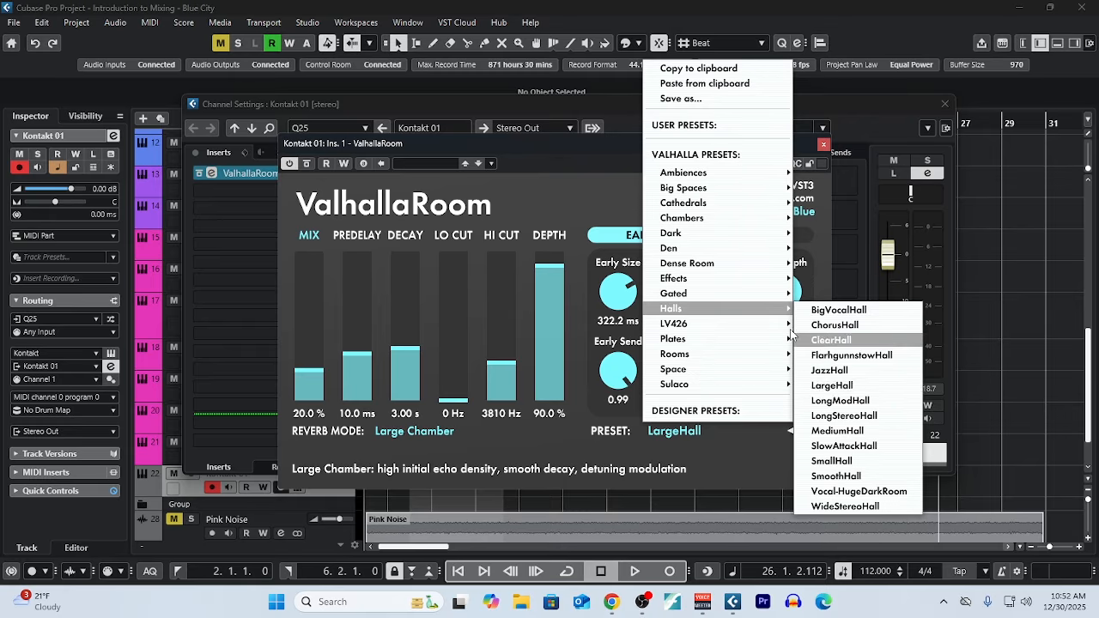
{"action": "mouse_move", "coordinate": [700, 354]}
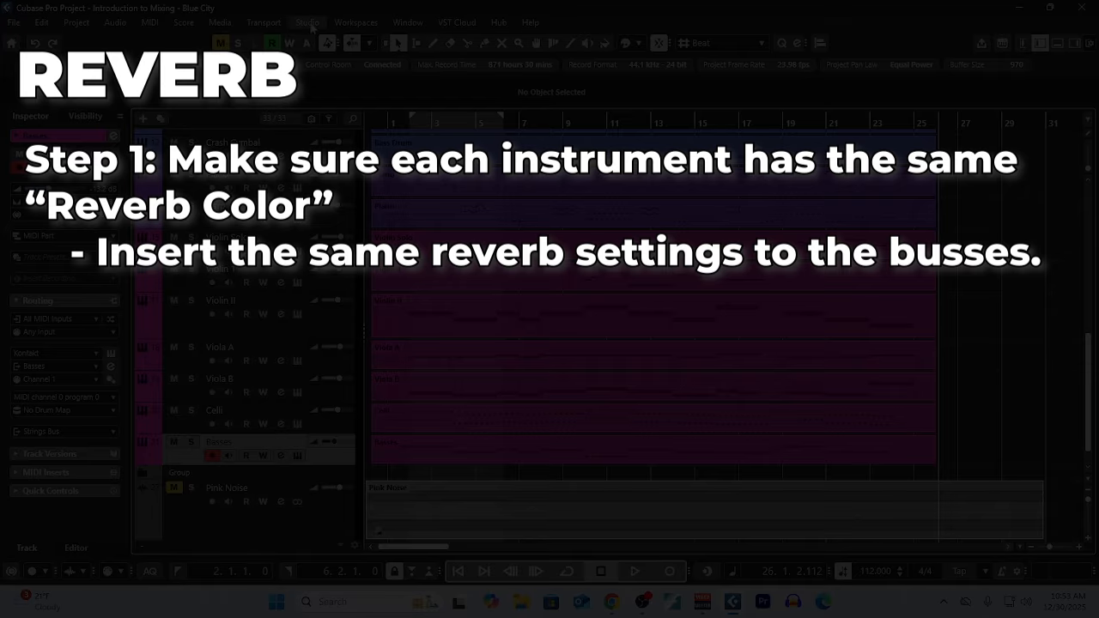
- Show the MixConsole and select the Woodwind, Percussion, Keyboard and Strings bus channels together
{"action": "left_click", "coordinate": [336, 60]}
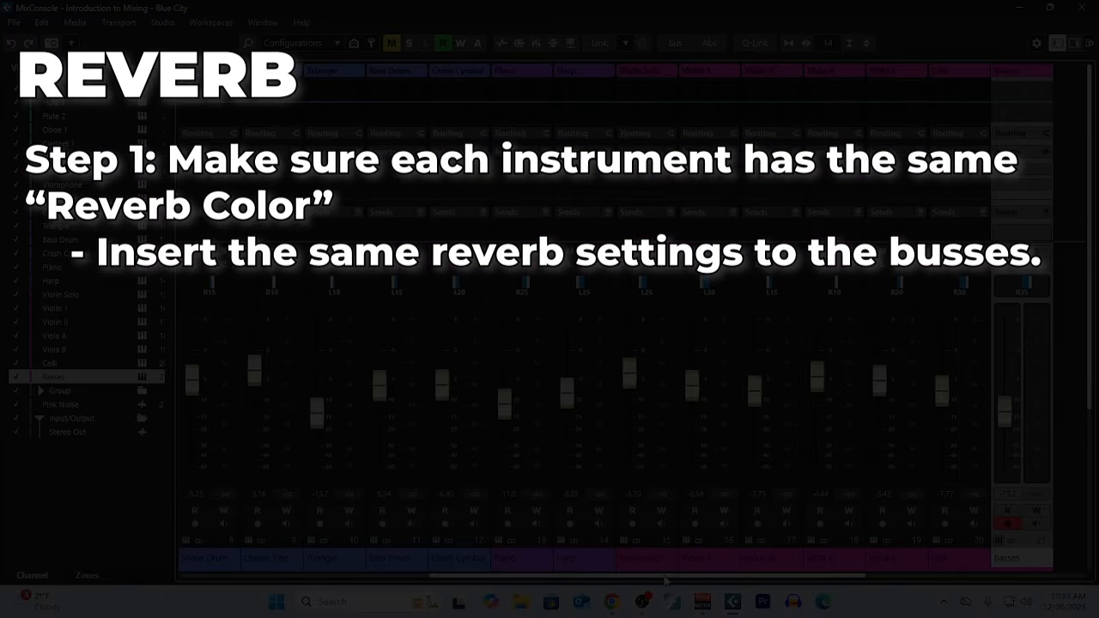
{"action": "left_click_drag", "start_coordinate": [666, 580], "coordinate": [915, 582]}
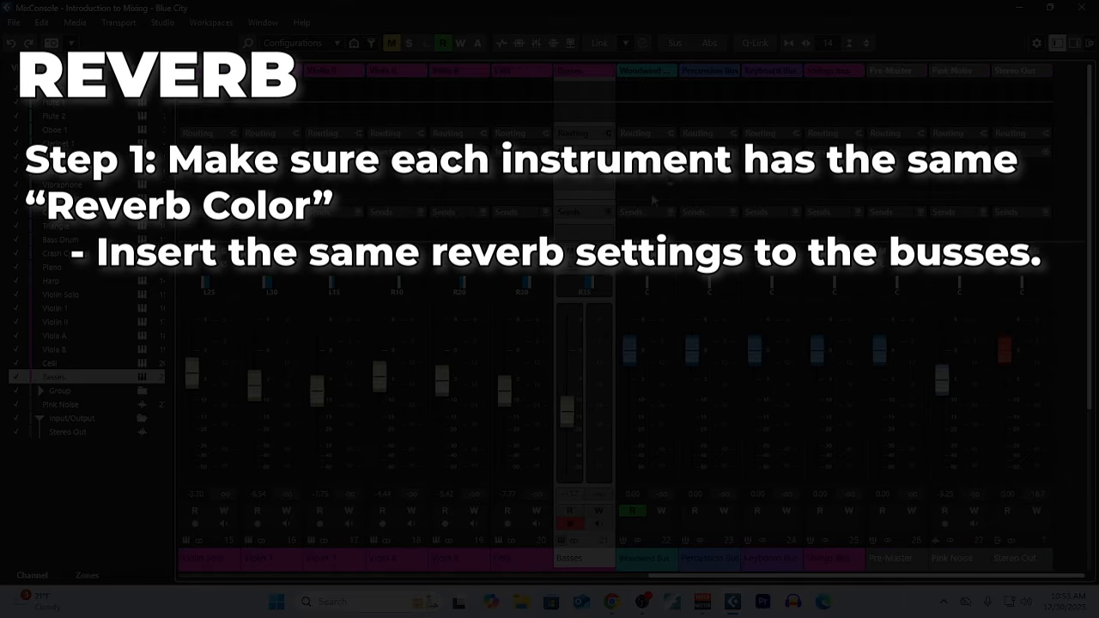
{"action": "left_click", "coordinate": [664, 74]}
{"action": "left_click", "coordinate": [730, 74], "text": "ctrl"}
{"action": "left_click", "coordinate": [761, 74], "text": "ctrl"}
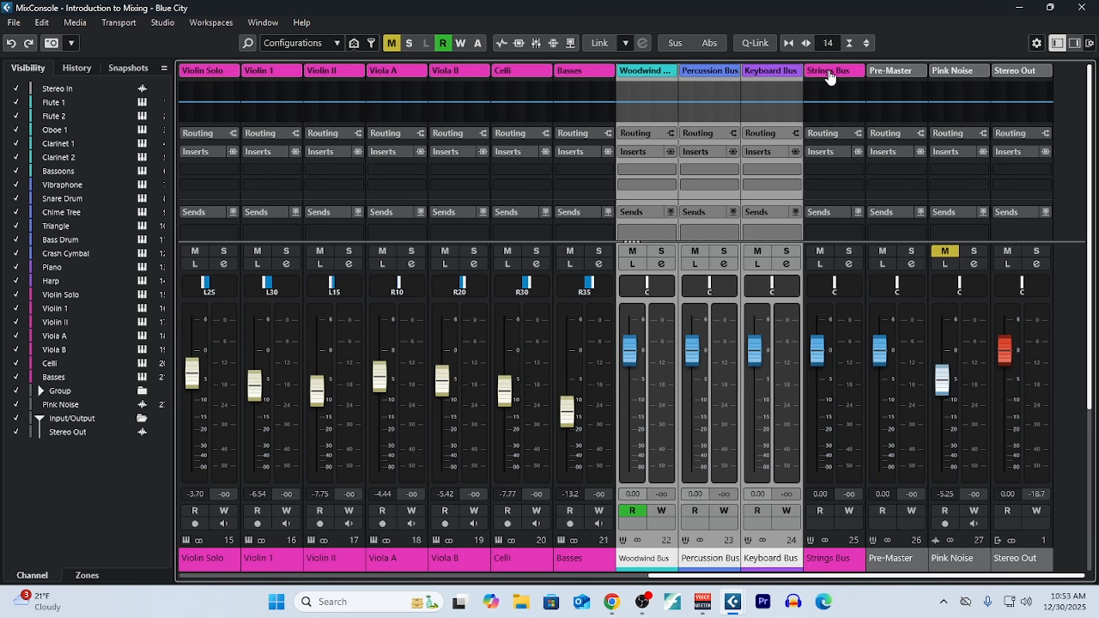
{"action": "left_click", "coordinate": [829, 74], "text": "ctrl"}
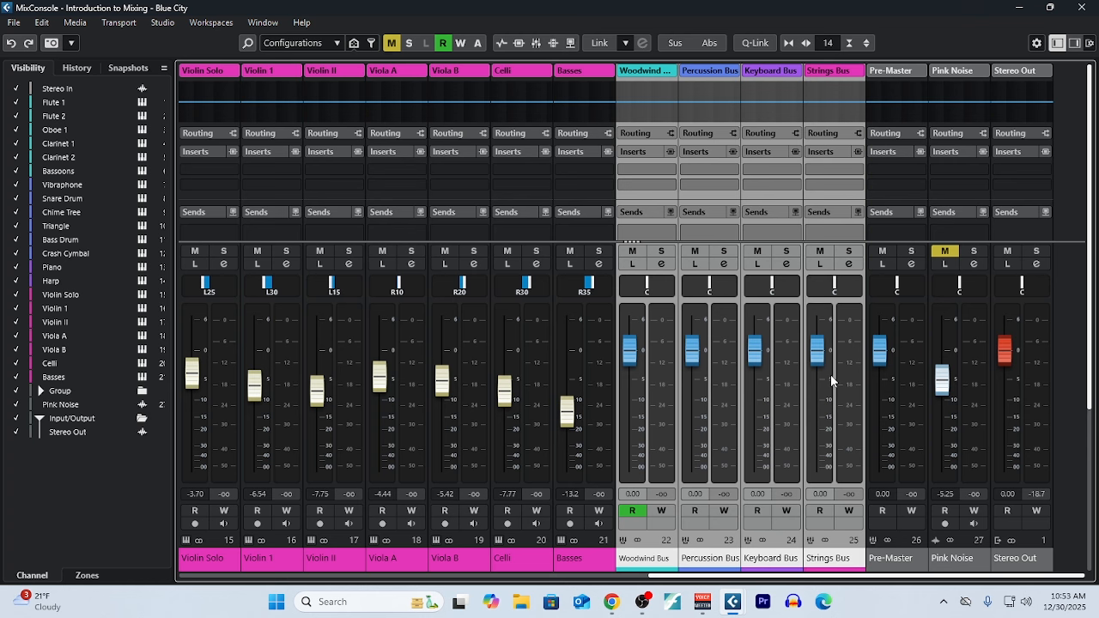
- Insert the ValhallaRoom reverb in the first insert slot of all four selected buses at once
{"action": "left_click", "coordinate": [625, 169], "text": "alt+shift"}
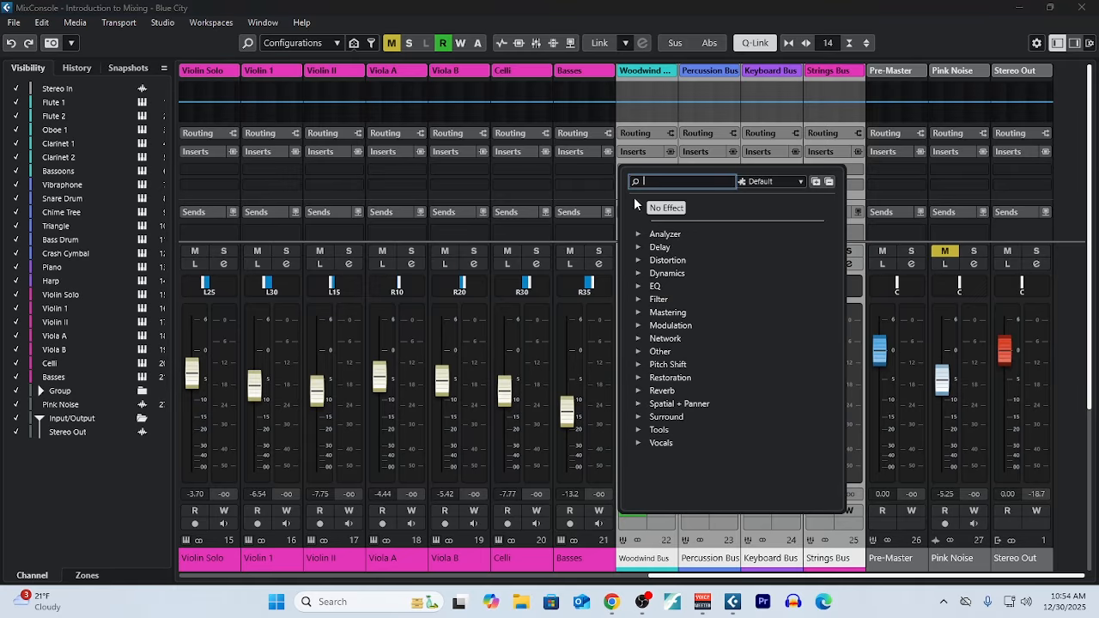
{"action": "left_click", "coordinate": [640, 391]}
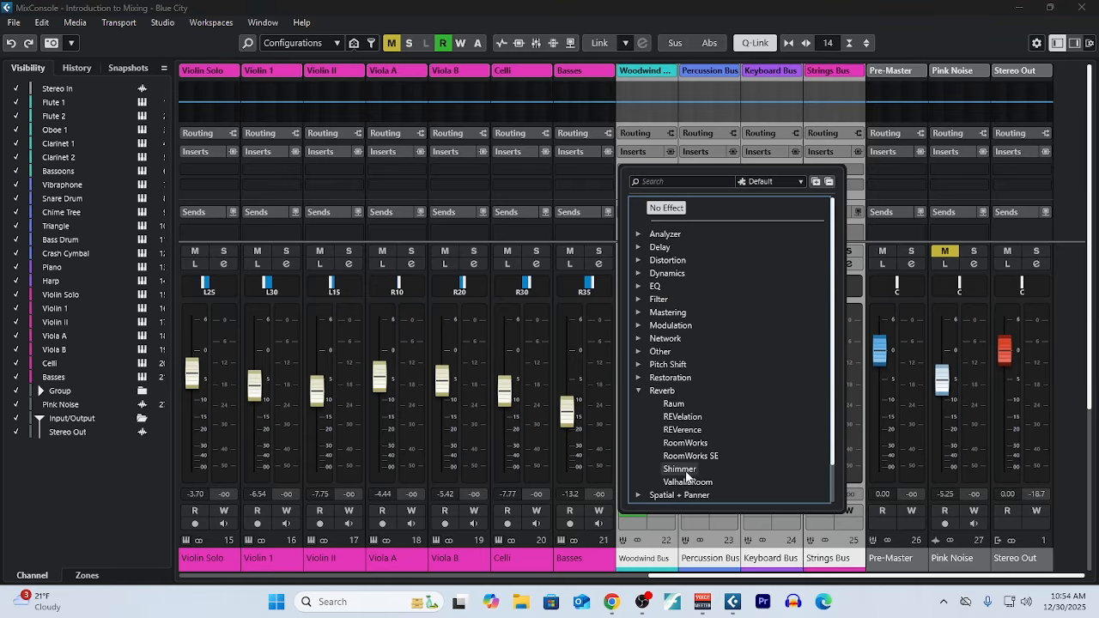
{"action": "left_click", "coordinate": [687, 482]}
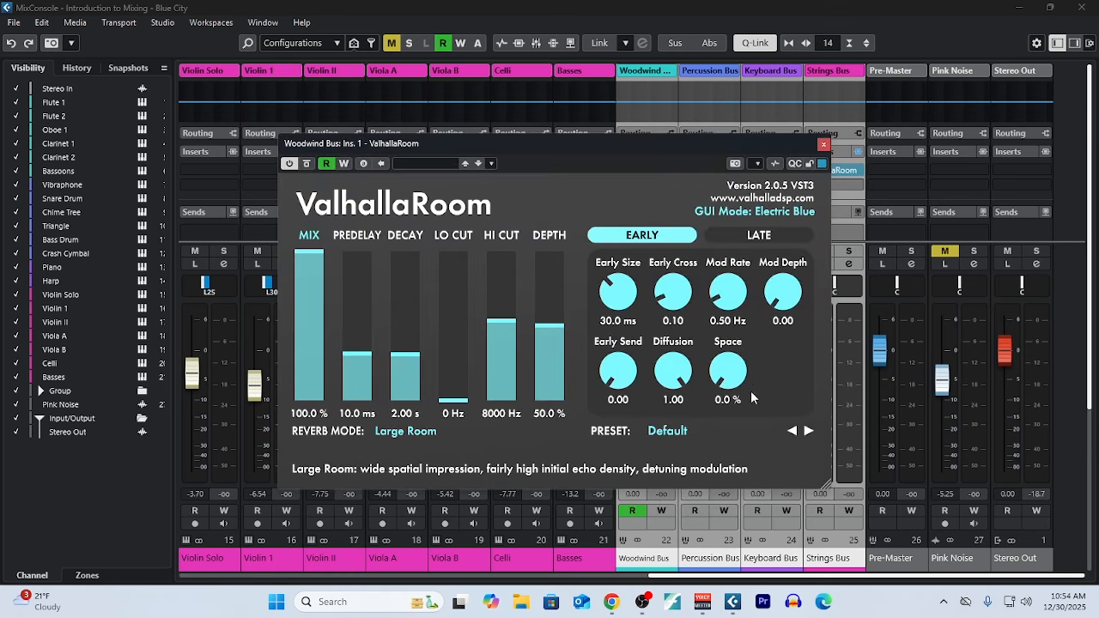
- Load the StudioAlpha room preset into ValhallaRoom for the linked buses
{"action": "left_click", "coordinate": [728, 426]}
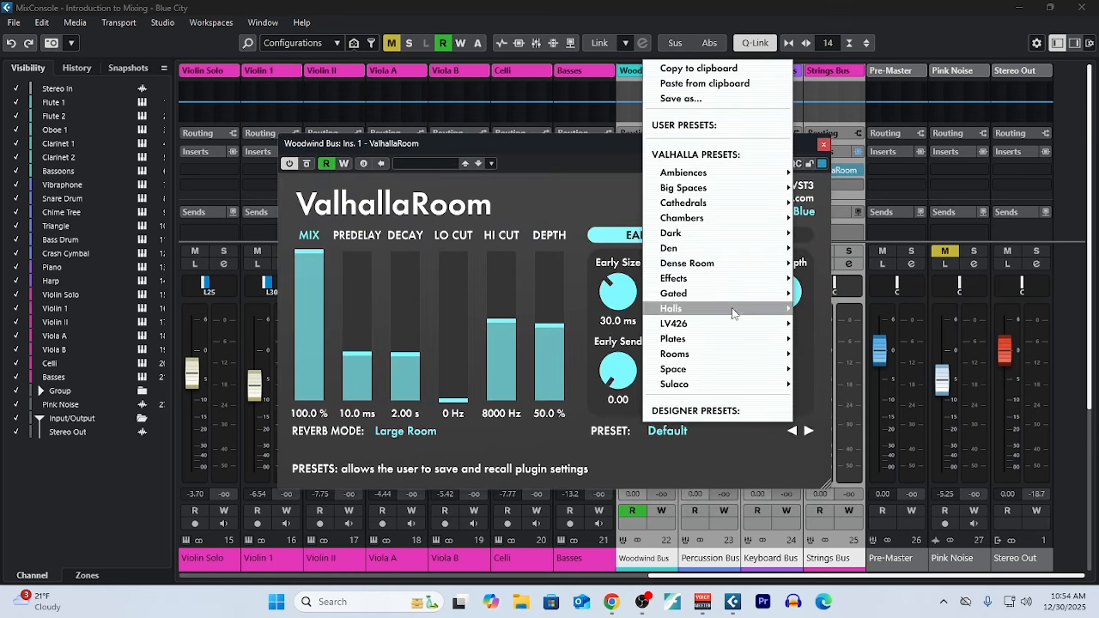
{"action": "mouse_move", "coordinate": [742, 354]}
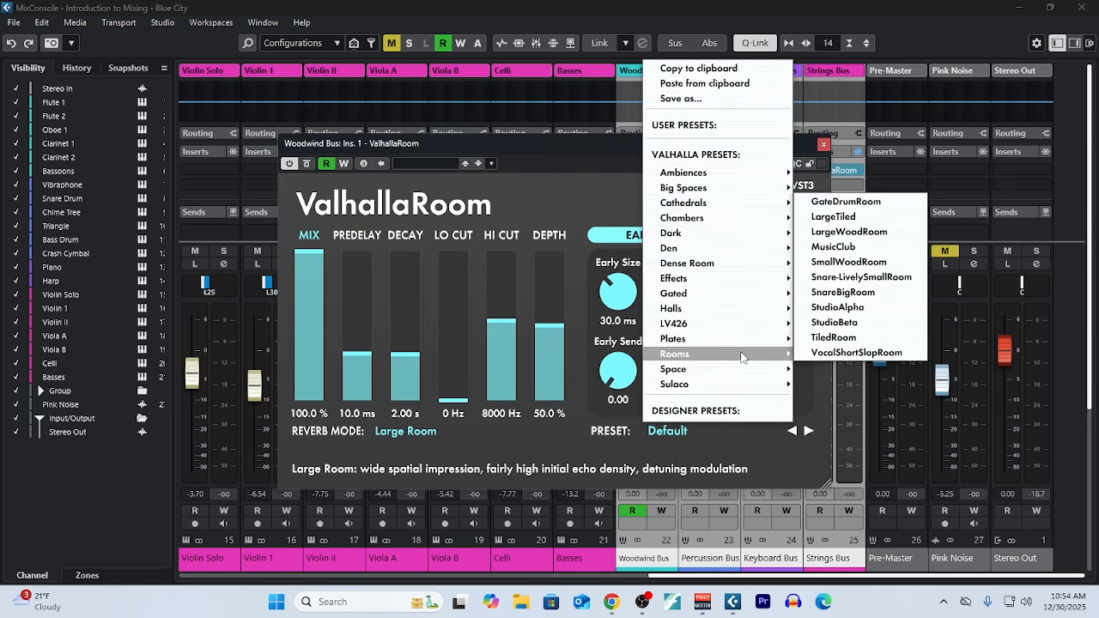
{"action": "left_click", "coordinate": [859, 308]}
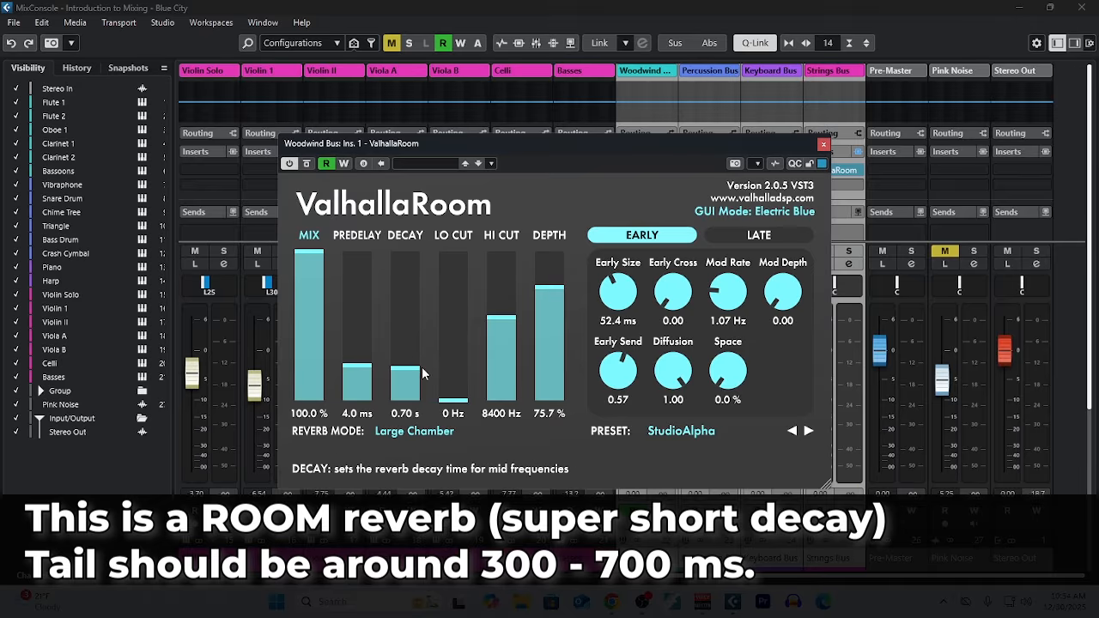
- Set the bus reverb's decay to 0.50 s and lower its mix to 0%
{"action": "left_click", "coordinate": [410, 419]}
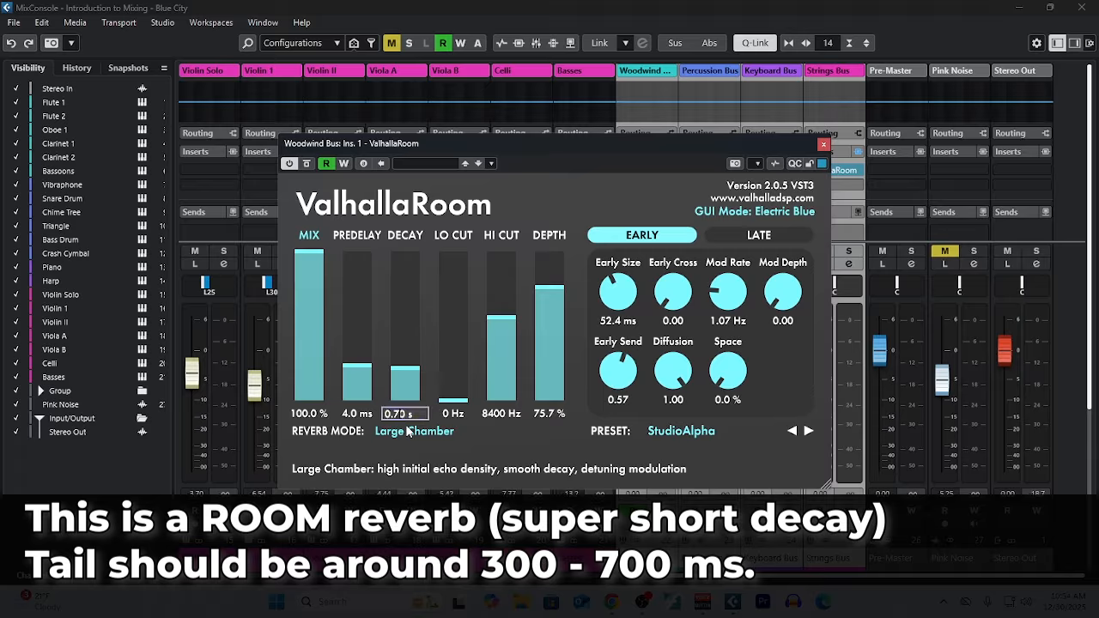
{"action": "key", "text": "BackSpace"}
{"action": "key", "text": "Return"}
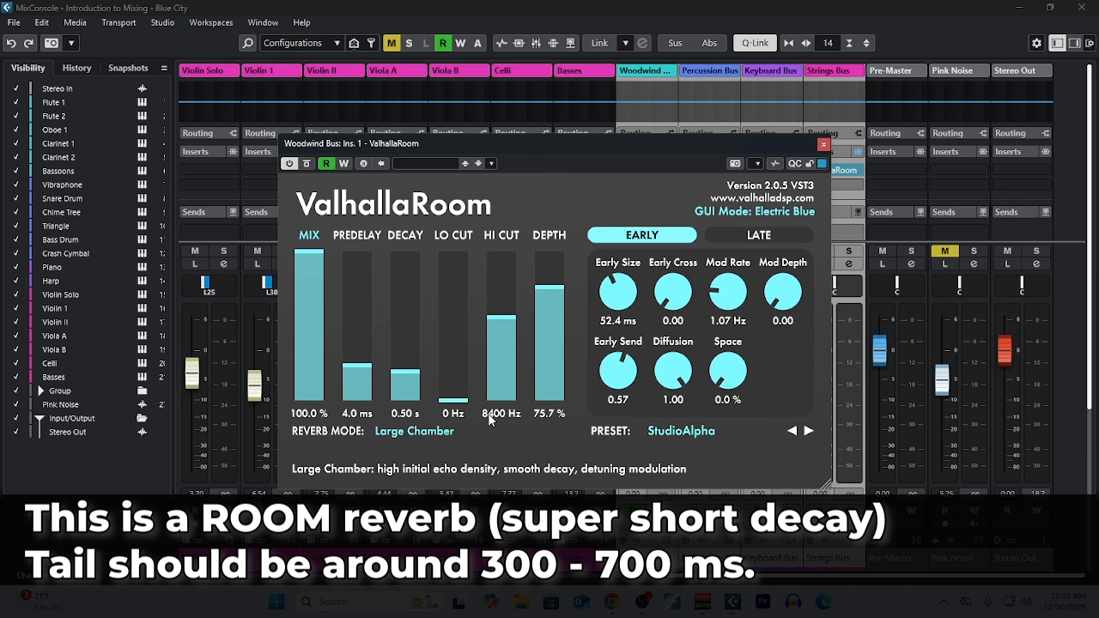
{"action": "left_click_drag", "start_coordinate": [313, 256], "coordinate": [314, 408]}
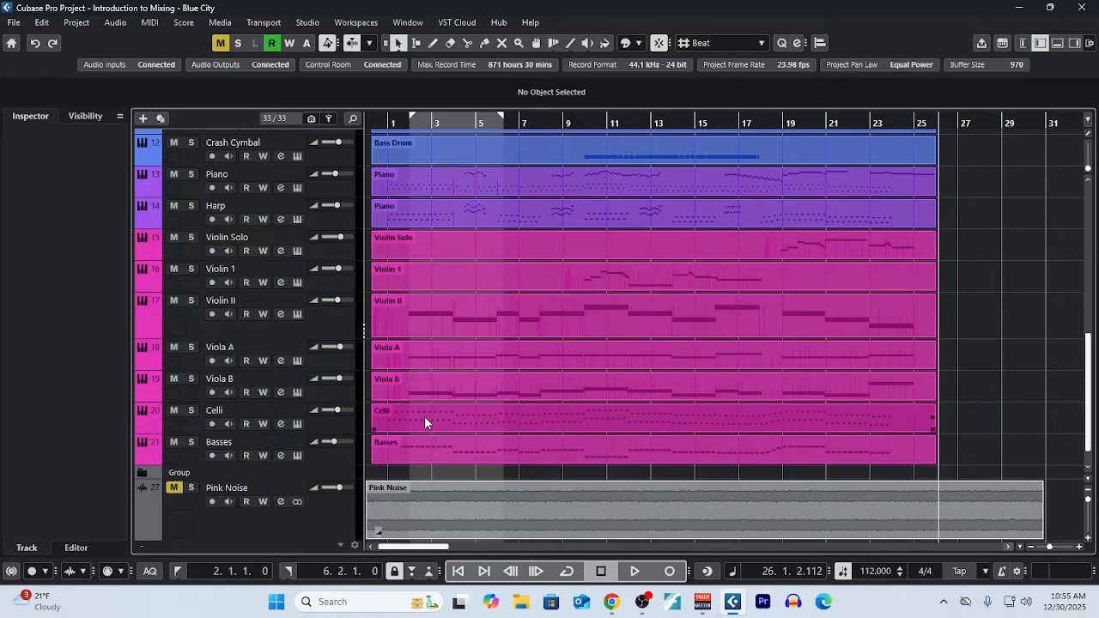
- Set the project's cycle range to start at 6.1.1.0 and end at 9.4.1.0
{"action": "scroll", "coordinate": [424, 415], "scroll_direction": "up", "scroll_amount": 10}
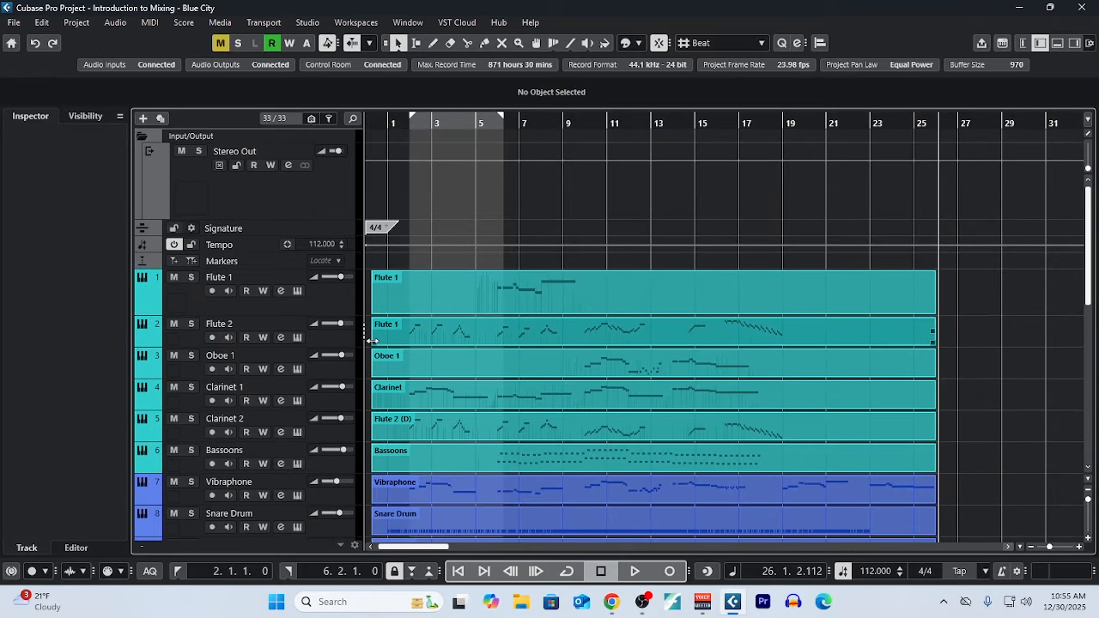
{"action": "left_click_drag", "start_coordinate": [507, 121], "coordinate": [579, 120]}
{"action": "scroll", "coordinate": [558, 166], "scroll_direction": "up", "scroll_amount": 6}
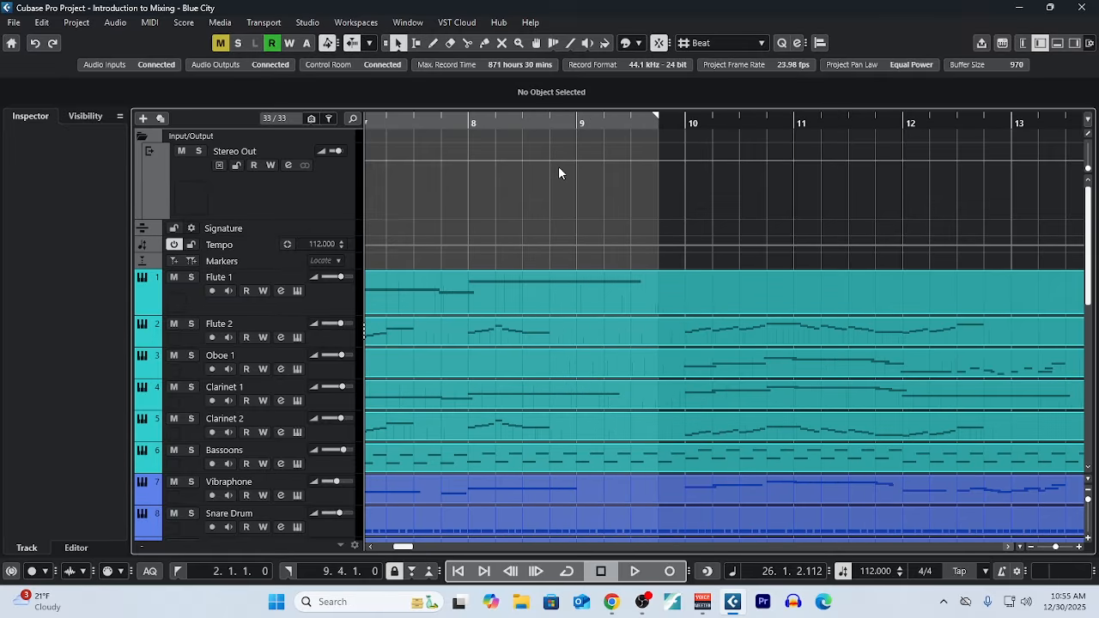
{"action": "scroll", "coordinate": [646, 211], "scroll_direction": "left", "scroll_amount": 2}
{"action": "scroll", "coordinate": [611, 227], "scroll_direction": "down", "scroll_amount": 1}
{"action": "scroll", "coordinate": [610, 232], "scroll_direction": "down", "scroll_amount": 5}
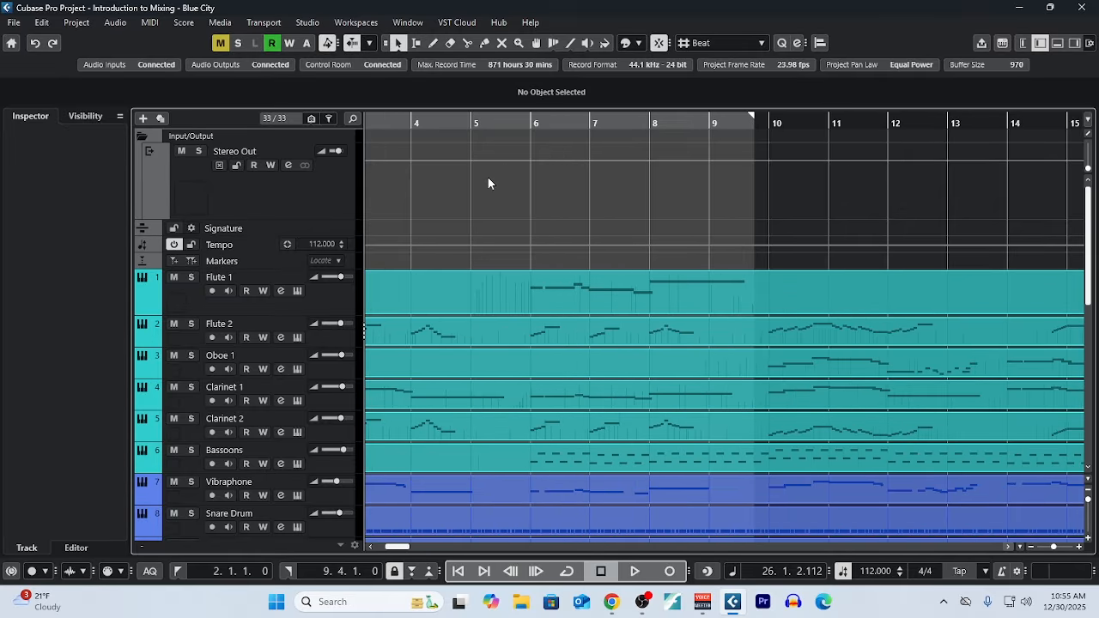
{"action": "scroll", "coordinate": [382, 138], "scroll_direction": "left", "scroll_amount": 2}
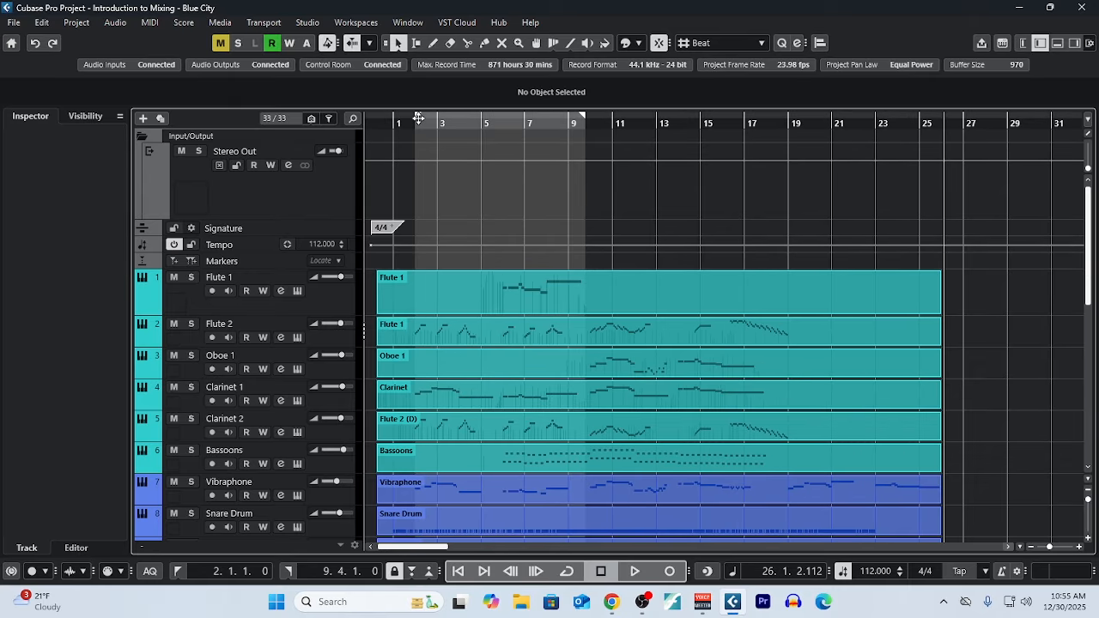
{"action": "scroll", "coordinate": [505, 206], "scroll_direction": "up", "scroll_amount": 6}
{"action": "left_click_drag", "start_coordinate": [510, 140], "coordinate": [489, 123]}
{"action": "scroll", "coordinate": [621, 209], "scroll_direction": "down", "scroll_amount": 6}
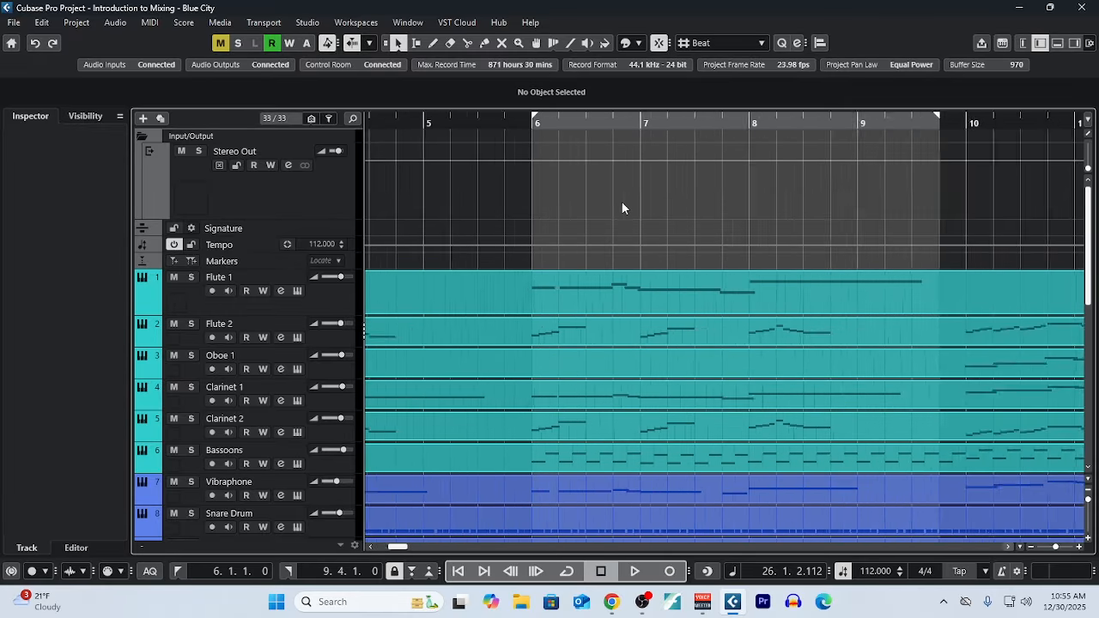
- Extend the end of the cycle range to bar 10, at 10.1.1.0
{"action": "scroll", "coordinate": [609, 176], "scroll_direction": "up", "scroll_amount": 5}
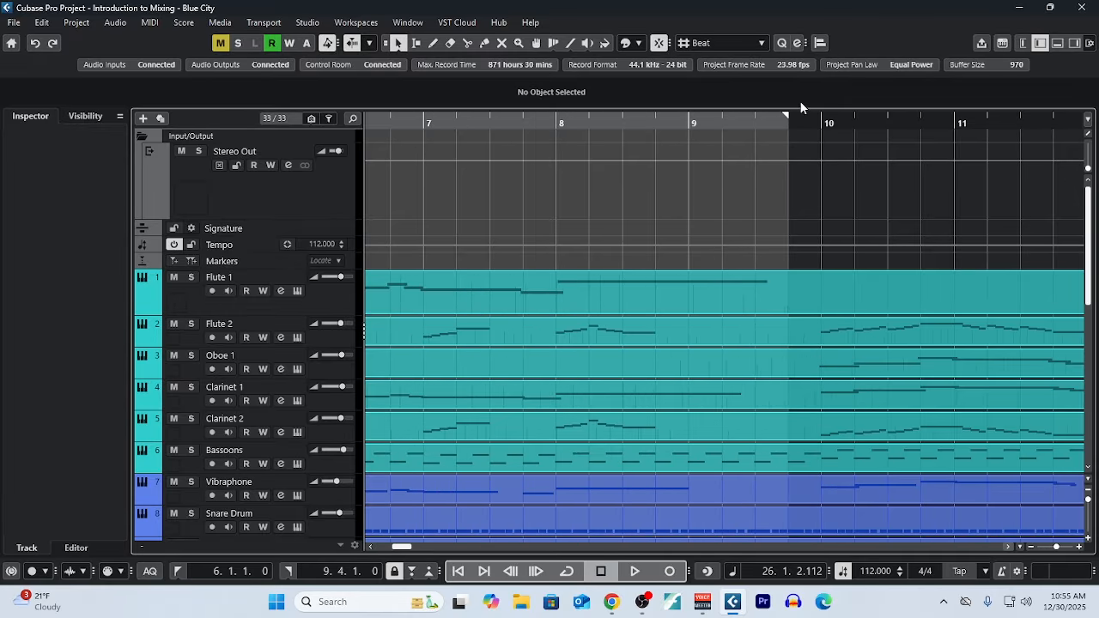
{"action": "left_click_drag", "start_coordinate": [781, 120], "coordinate": [822, 119]}
{"action": "scroll", "coordinate": [715, 174], "scroll_direction": "down", "scroll_amount": 4}
{"action": "scroll", "coordinate": [715, 174], "scroll_direction": "down", "scroll_amount": 2}
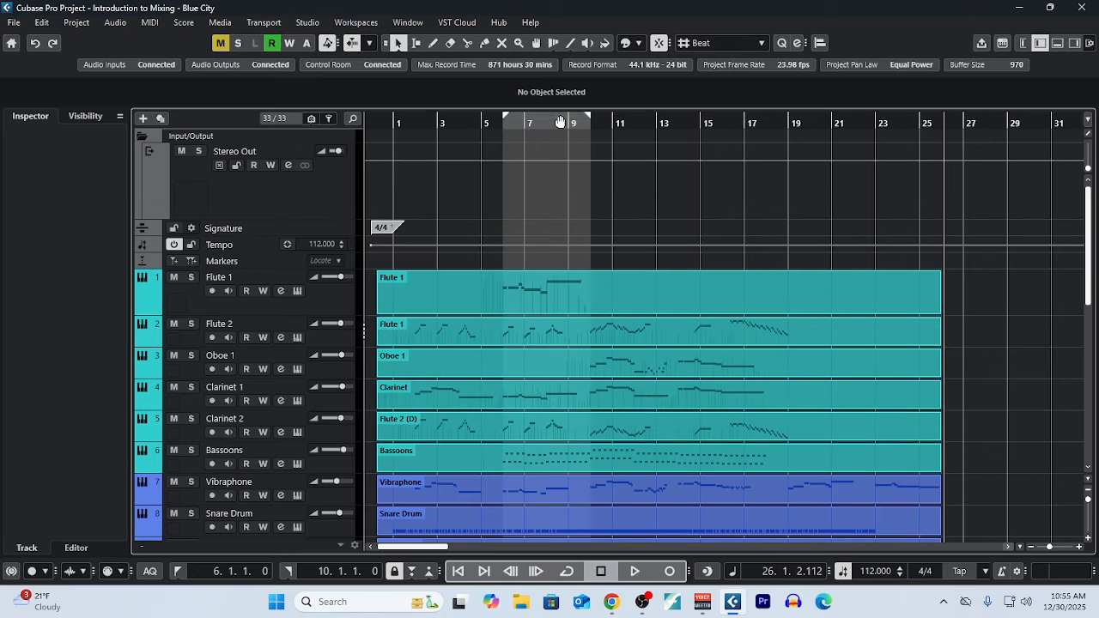
{"action": "left_click", "coordinate": [560, 119]}
{"action": "scroll", "coordinate": [494, 142], "scroll_direction": "left", "scroll_amount": 3}
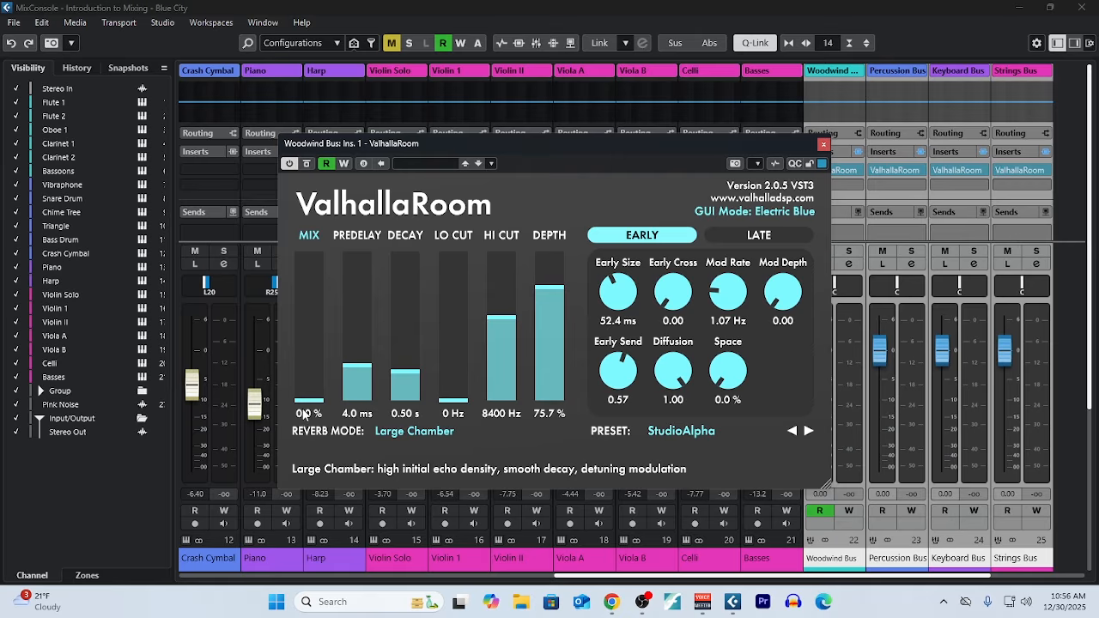
- Switch the linked buses' ValhallaRoom effect off and on during playback to compare the woodwinds with and without reverb
{"action": "mouse_move", "coordinate": [312, 407]}
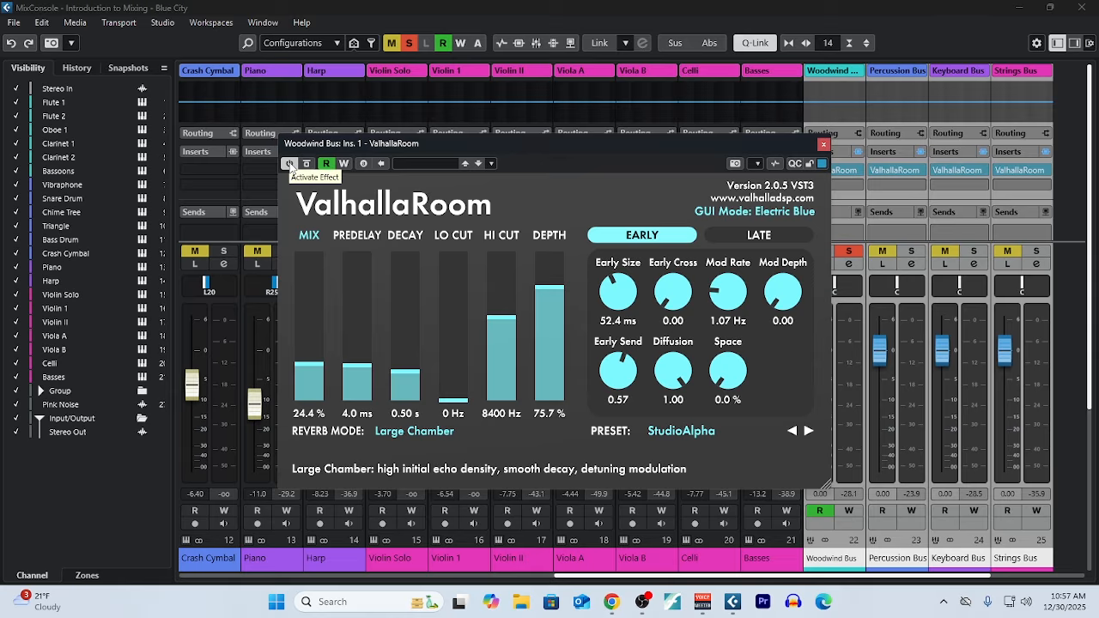
{"action": "left_click", "coordinate": [289, 163]}
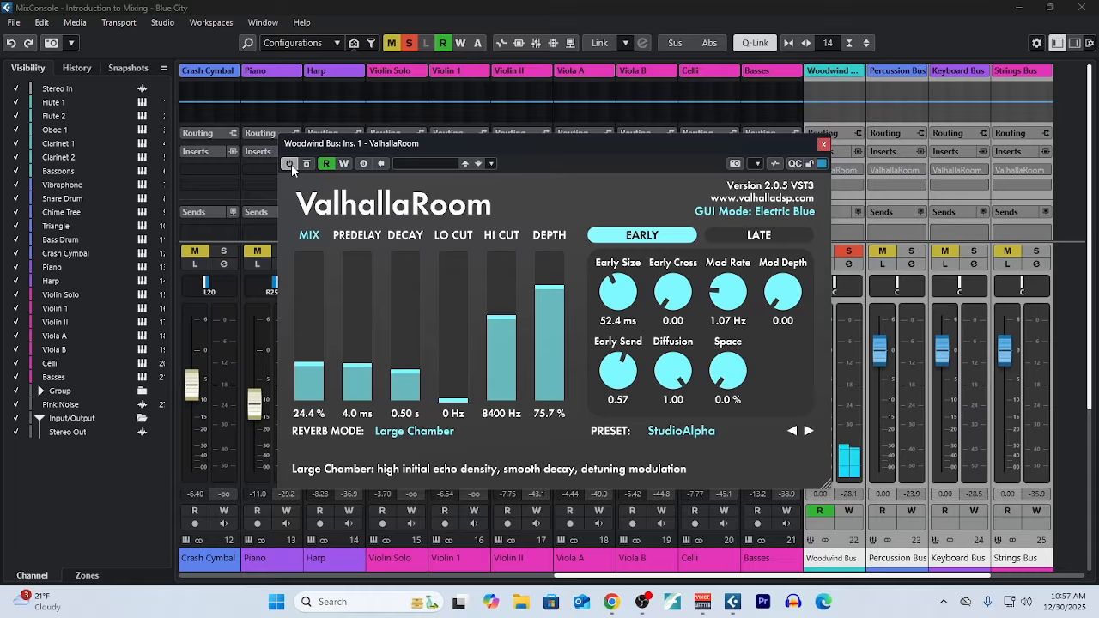
{"action": "left_click", "coordinate": [291, 164]}
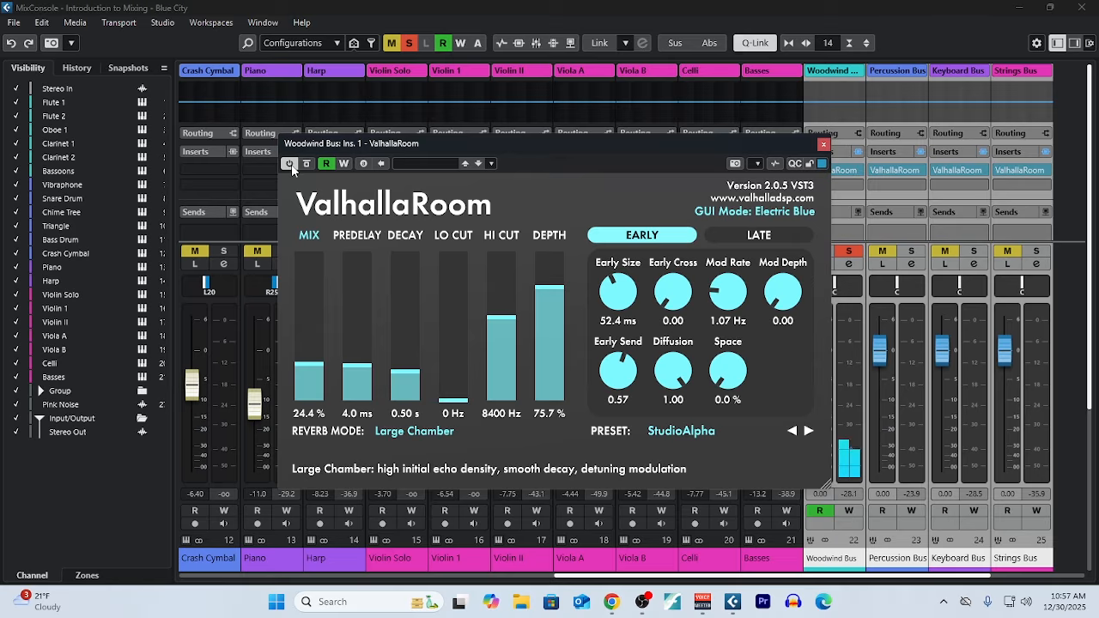
{"action": "left_click", "coordinate": [291, 164]}
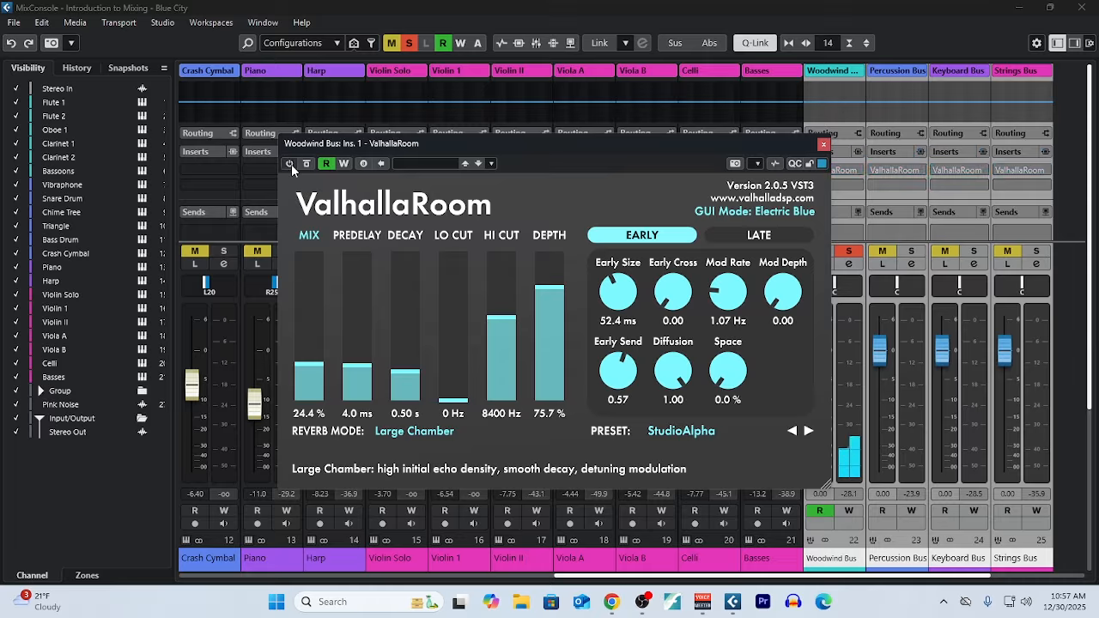
- Turn the linked buses' ValhallaRoom effect back on and set its decay to 3.00 s
{"action": "left_click", "coordinate": [291, 164]}
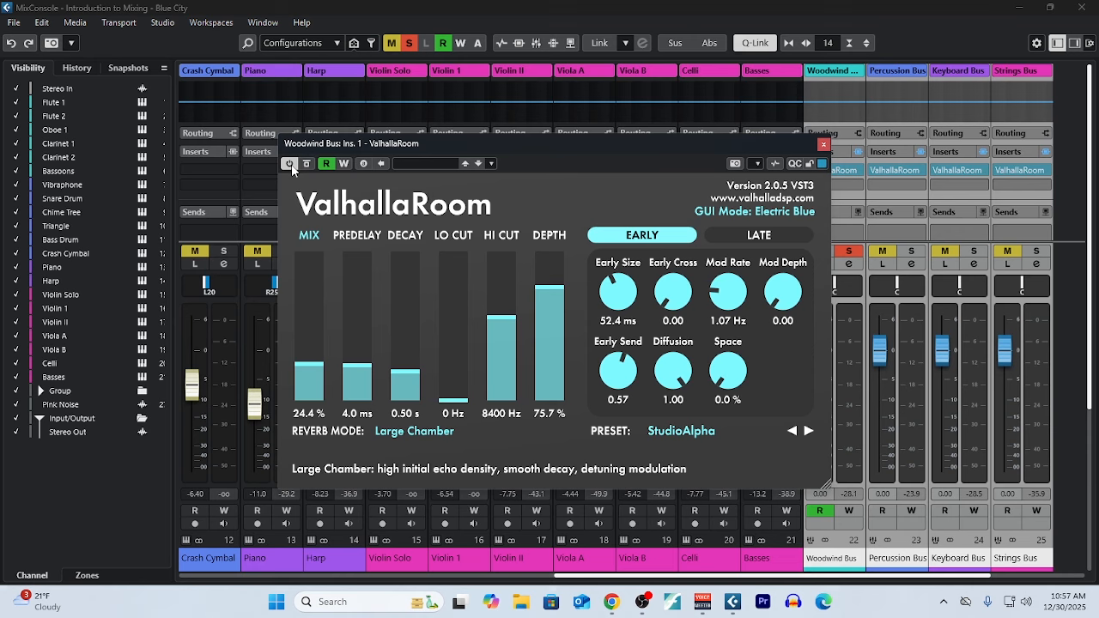
{"action": "left_click_drag", "start_coordinate": [410, 378], "coordinate": [414, 299]}
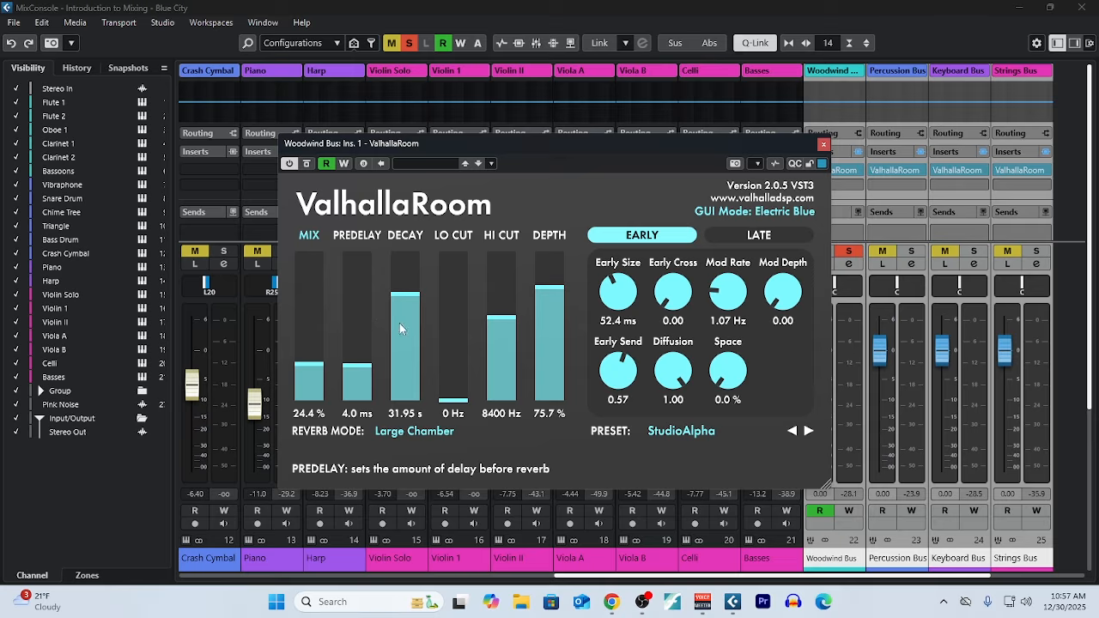
{"action": "left_click", "coordinate": [405, 413]}
{"action": "left_click_drag", "start_coordinate": [422, 414], "coordinate": [383, 417]}
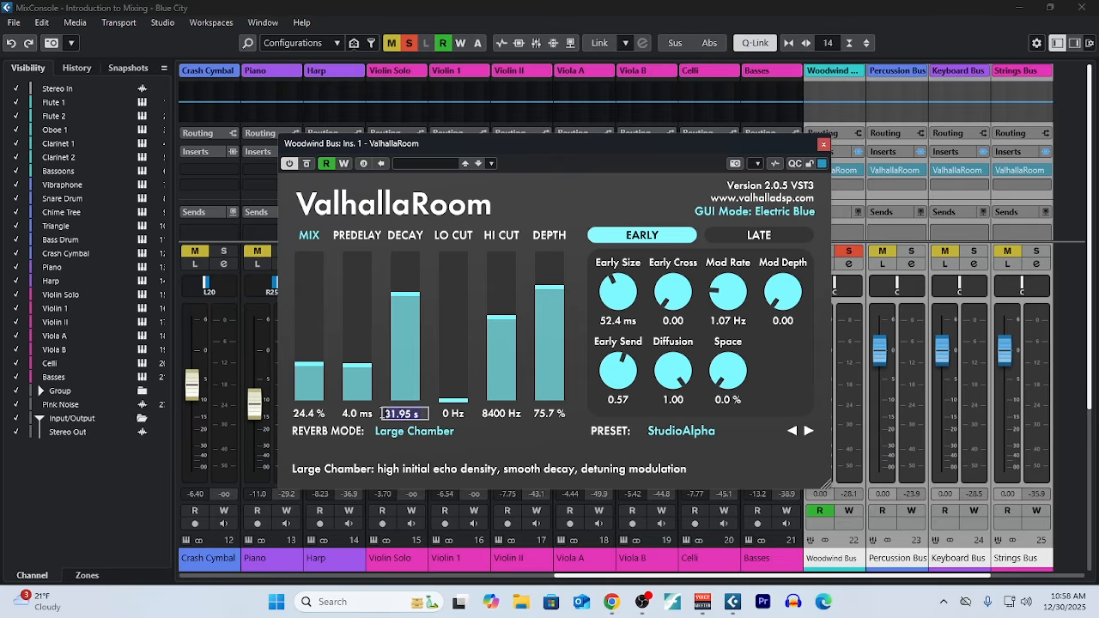
{"action": "type", "text": "3"}
{"action": "key", "text": "Return"}
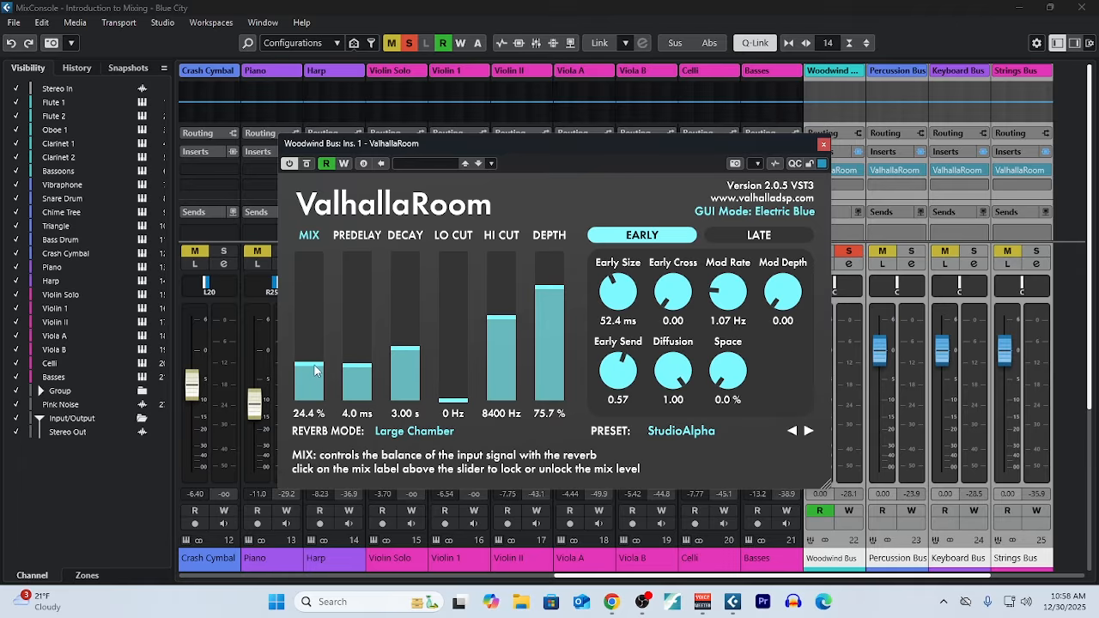
- Lower the bus reverb's mix to 0%, raise it to 20.3% during playback, and set the decay back to 0.50 s
{"action": "left_click_drag", "start_coordinate": [316, 378], "coordinate": [316, 409]}
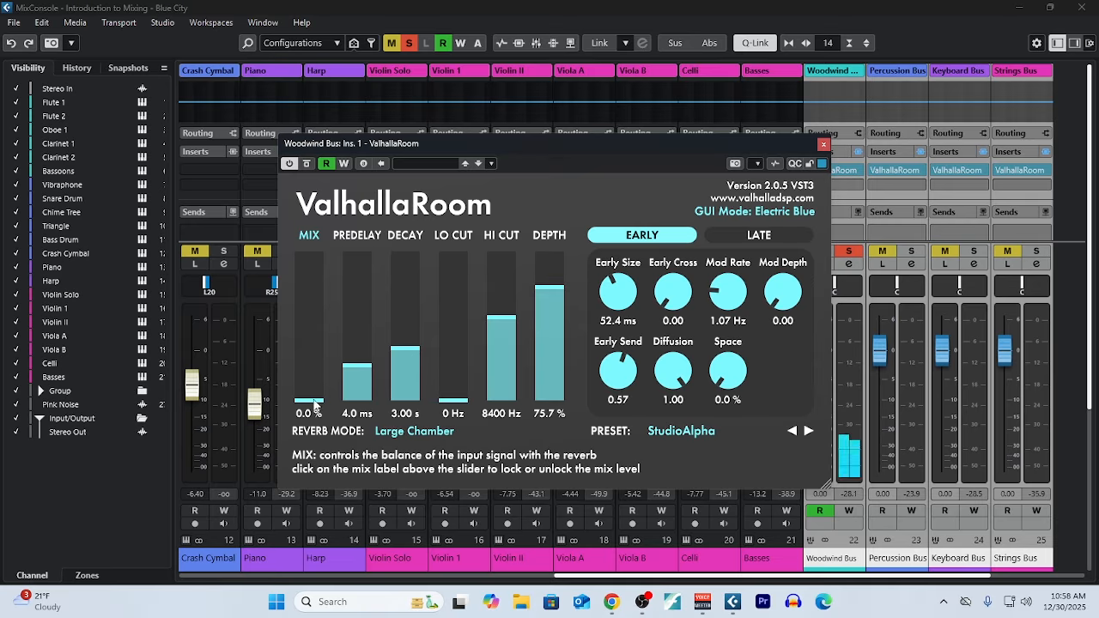
{"action": "left_click_drag", "start_coordinate": [314, 407], "coordinate": [318, 375]}
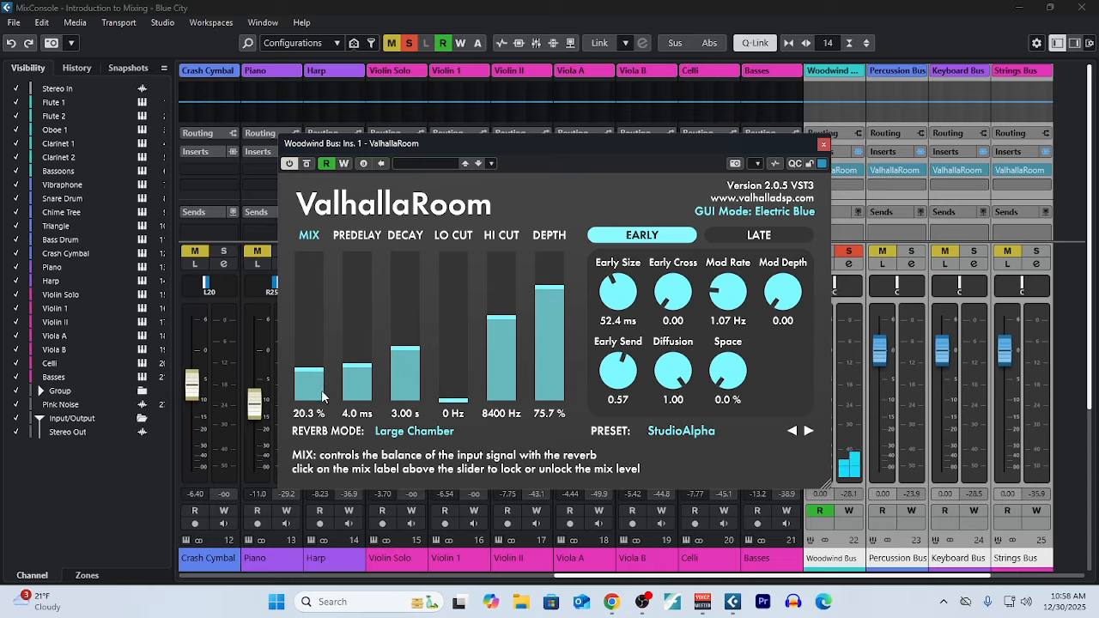
{"action": "left_click", "coordinate": [398, 416]}
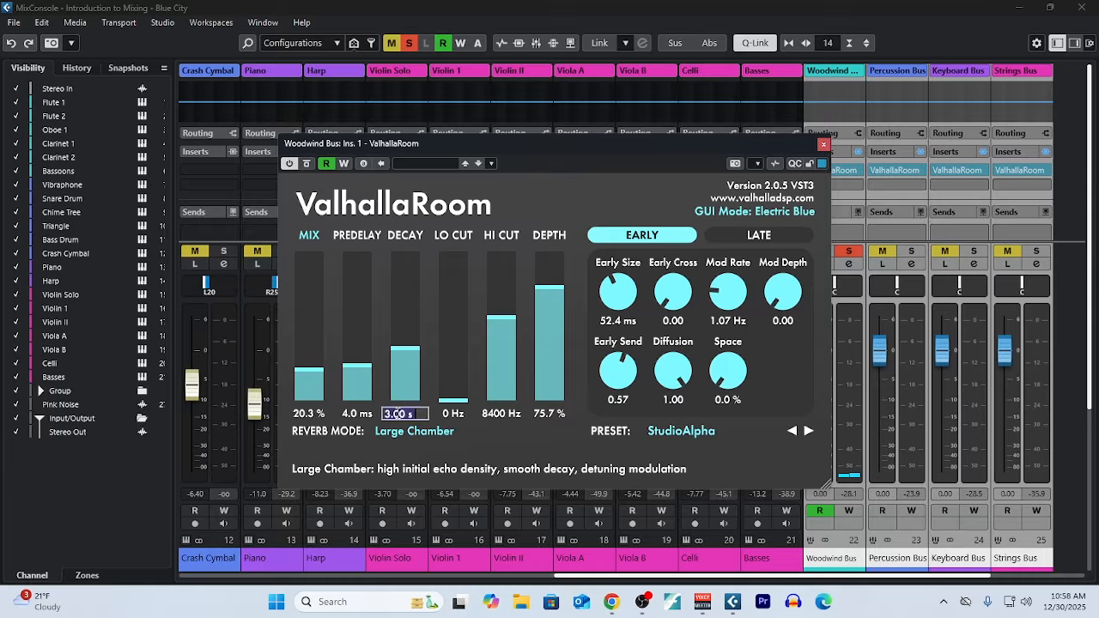
{"action": "left_click_drag", "start_coordinate": [406, 413], "coordinate": [382, 415]}
{"action": "type", "text": "0.5s"}
{"action": "key", "text": "Return"}
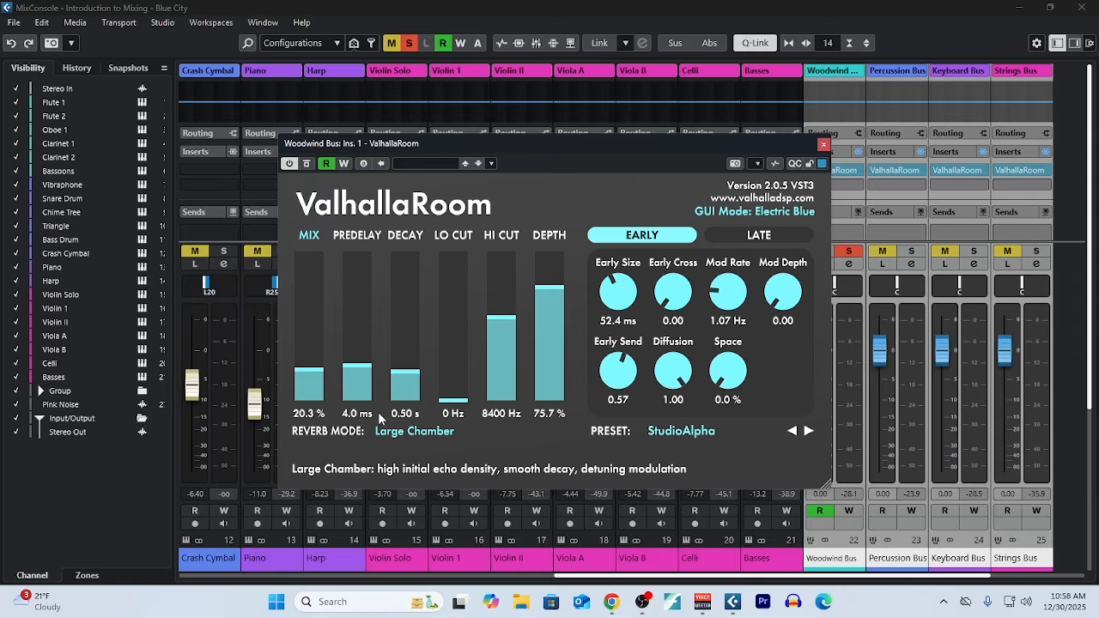
- Check the Percussion Bus's ValhallaRoom settings to see whether they follow the Woodwind Bus's, and close the plug-in
{"action": "left_click", "coordinate": [823, 144]}
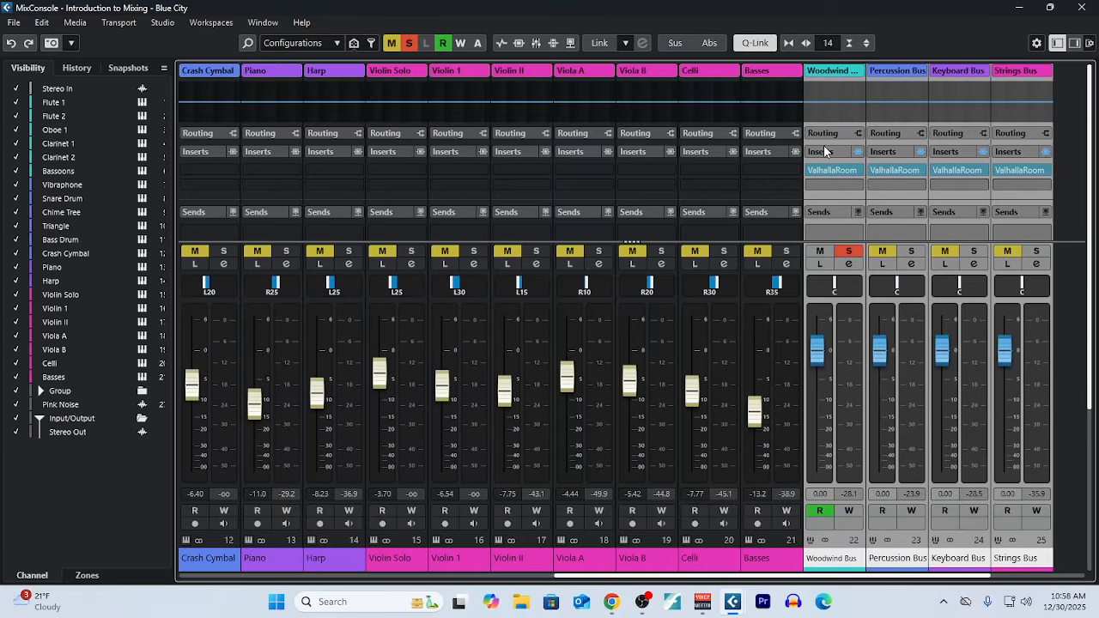
{"action": "left_click", "coordinate": [904, 170]}
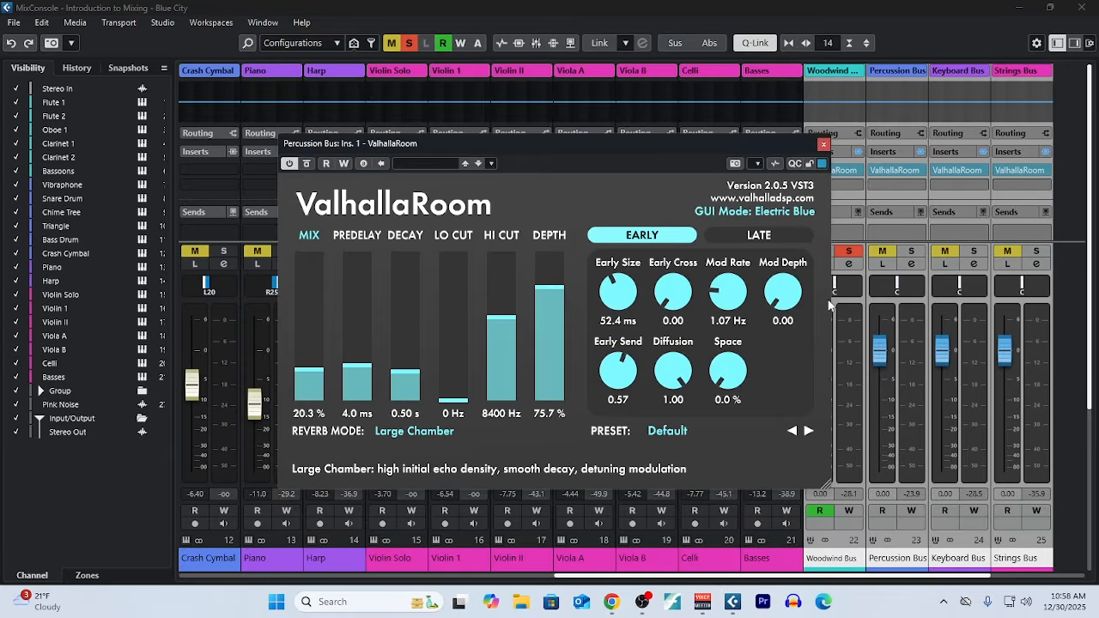
{"action": "left_click", "coordinate": [823, 144]}
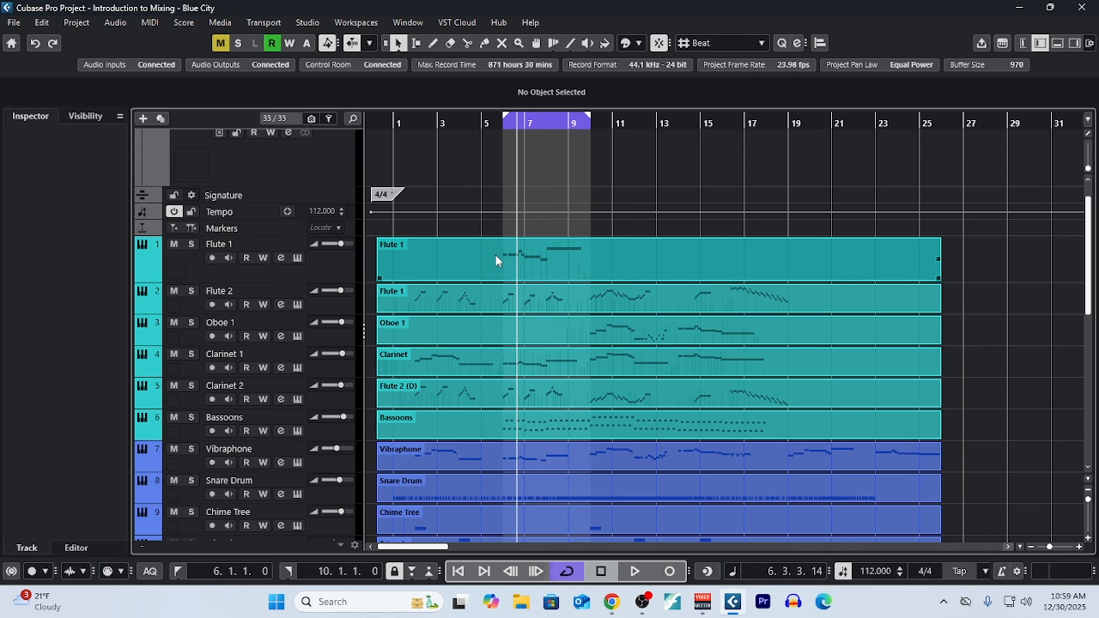
- Add one stereo effect track with ValhallaRoom as its effect, routed to Stereo Out and created inside a folder
{"action": "left_click", "coordinate": [148, 120]}
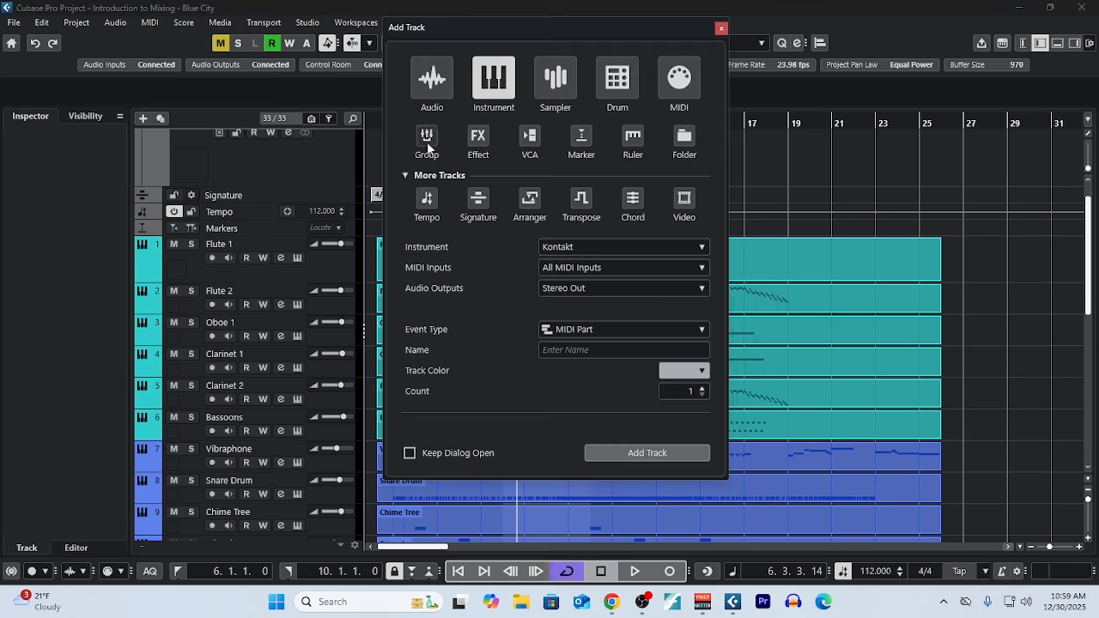
{"action": "left_click", "coordinate": [483, 142]}
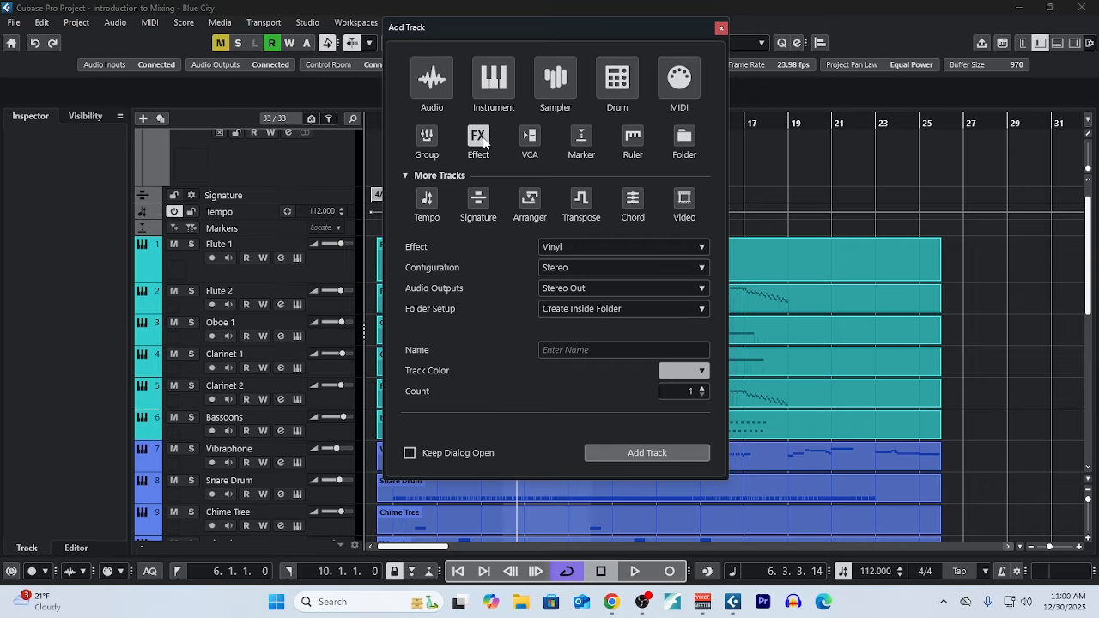
{"action": "left_click", "coordinate": [586, 246]}
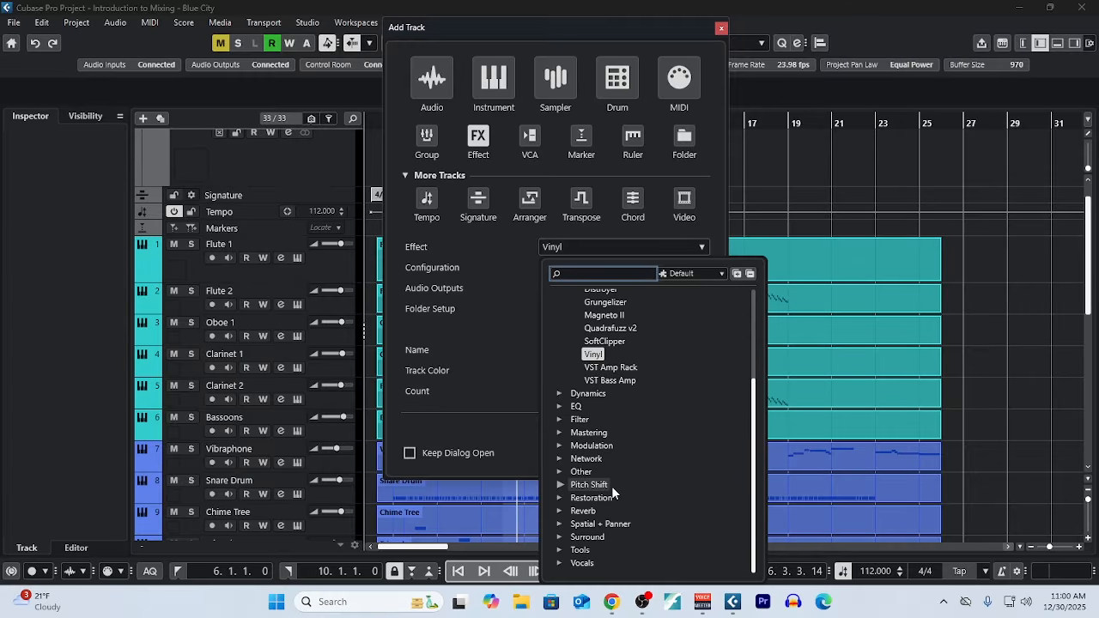
{"action": "left_click", "coordinate": [563, 510]}
{"action": "left_click", "coordinate": [608, 511]}
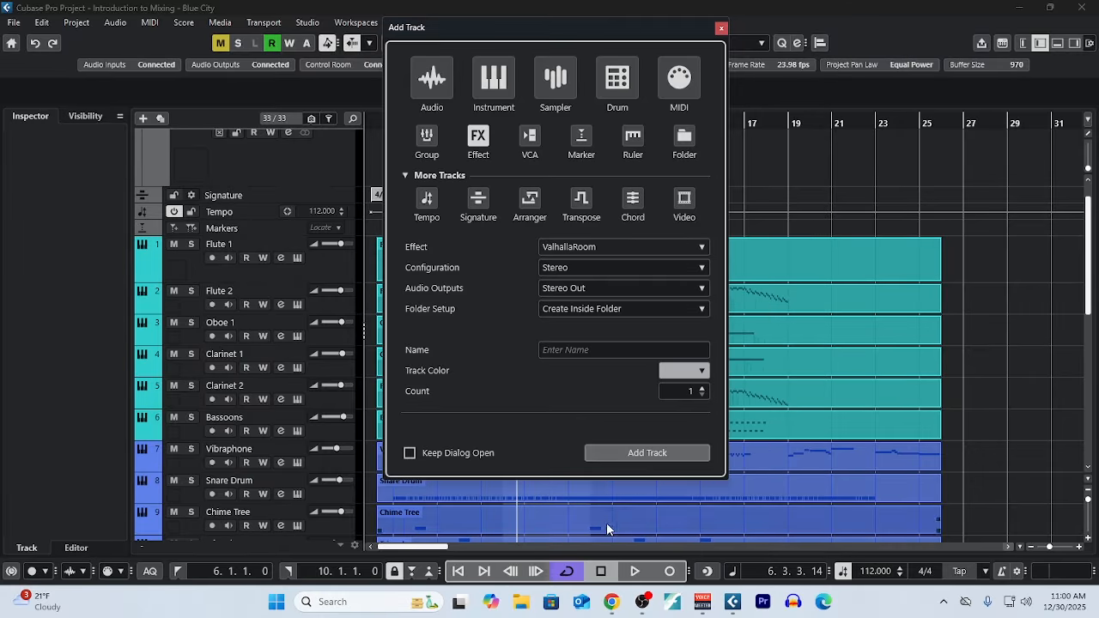
{"action": "left_click", "coordinate": [659, 455]}
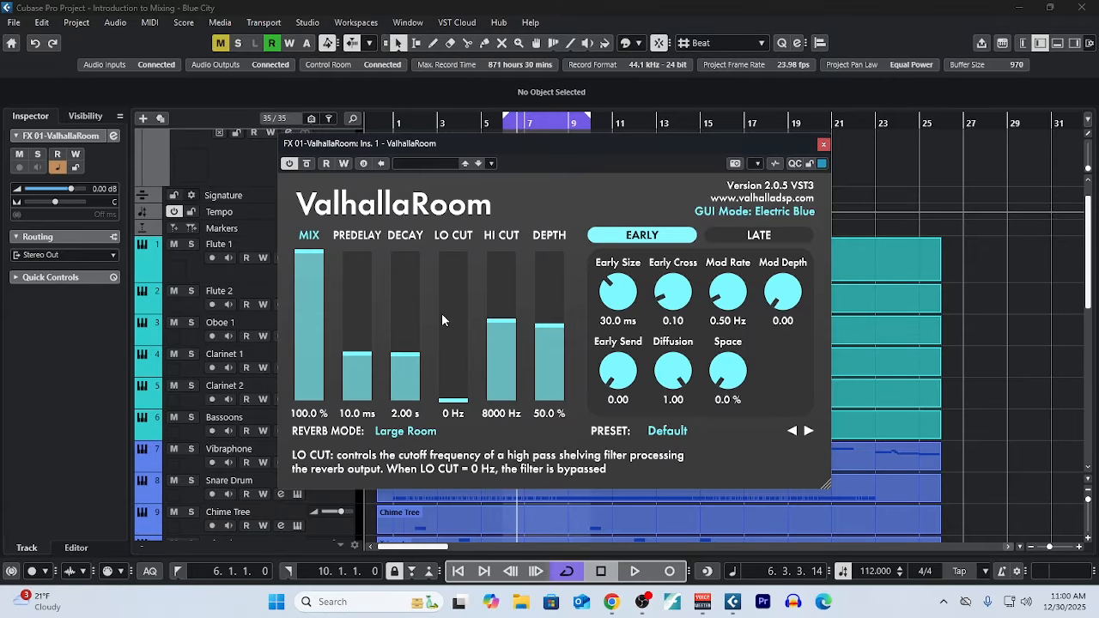
- Load the LargeHall preset in the effect track's ValhallaRoom, raise its high cut to 15000 Hz, and close the plug-in
{"action": "left_click", "coordinate": [668, 431]}
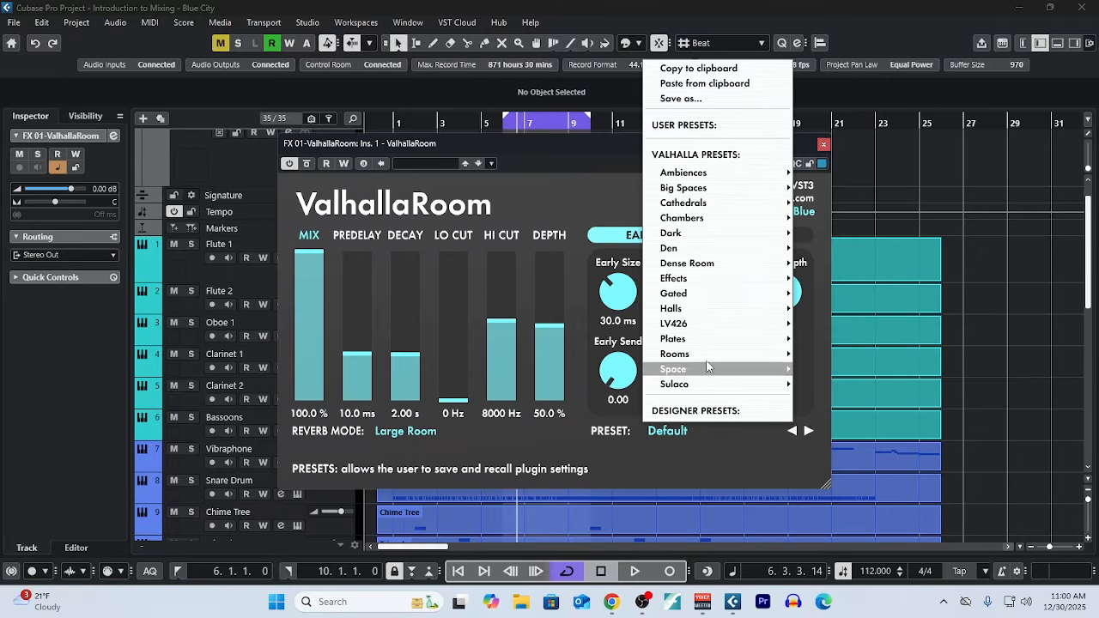
{"action": "mouse_move", "coordinate": [734, 302]}
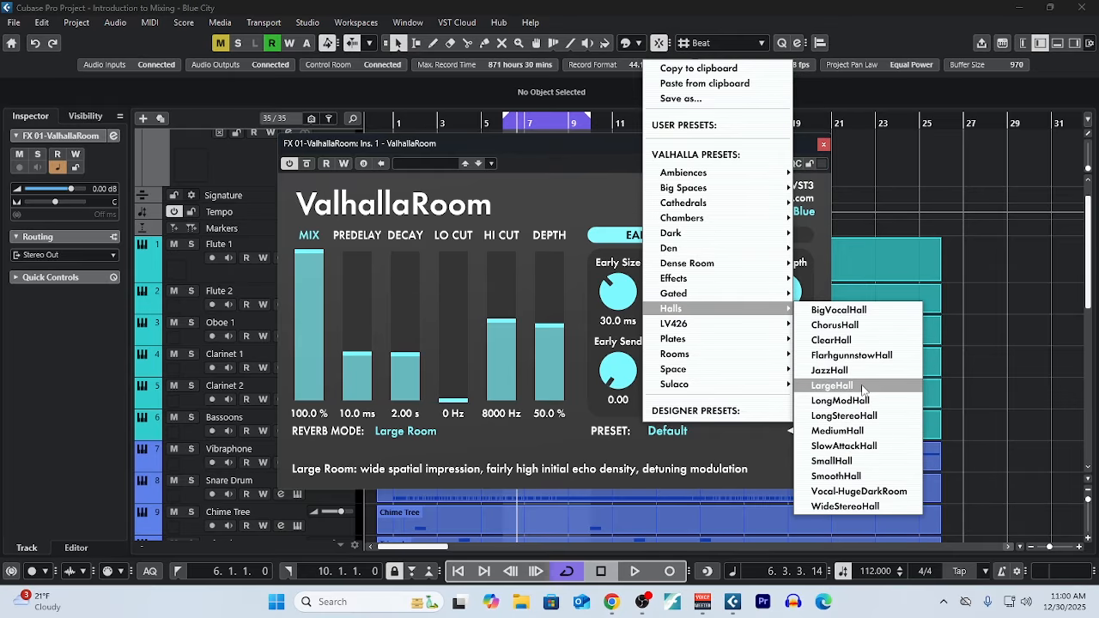
{"action": "left_click", "coordinate": [862, 388]}
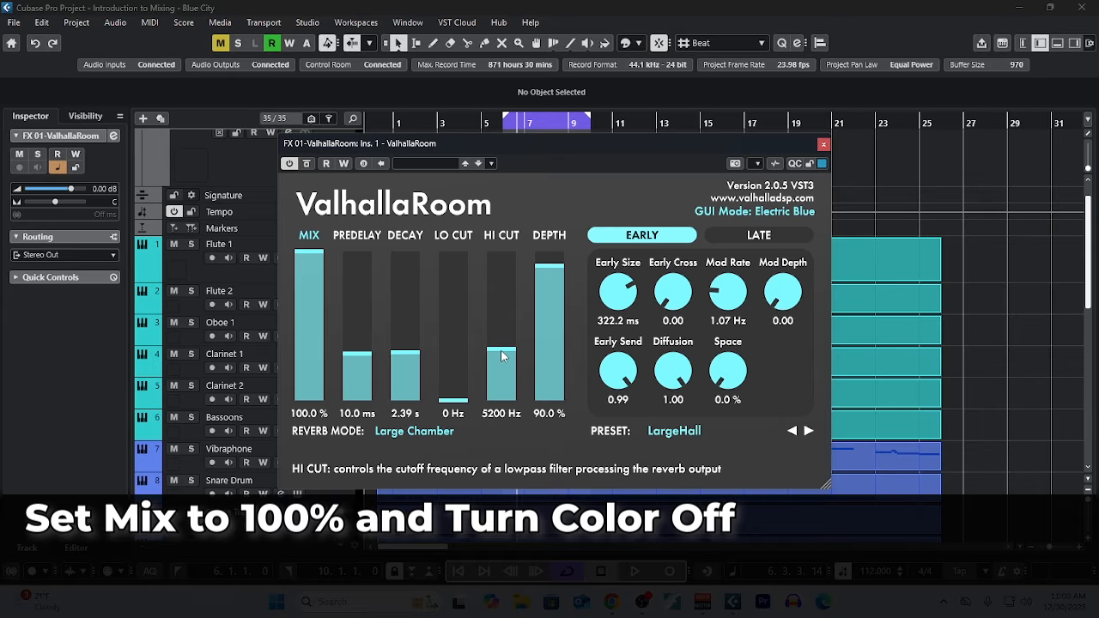
{"action": "left_click_drag", "start_coordinate": [503, 355], "coordinate": [518, 211]}
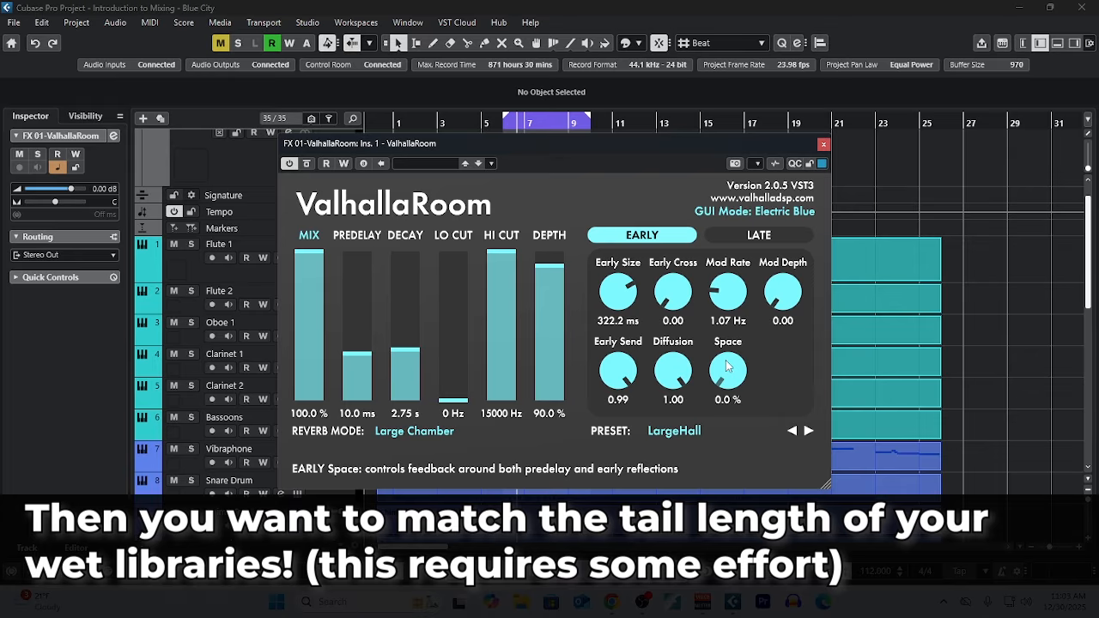
{"action": "left_click", "coordinate": [822, 146]}
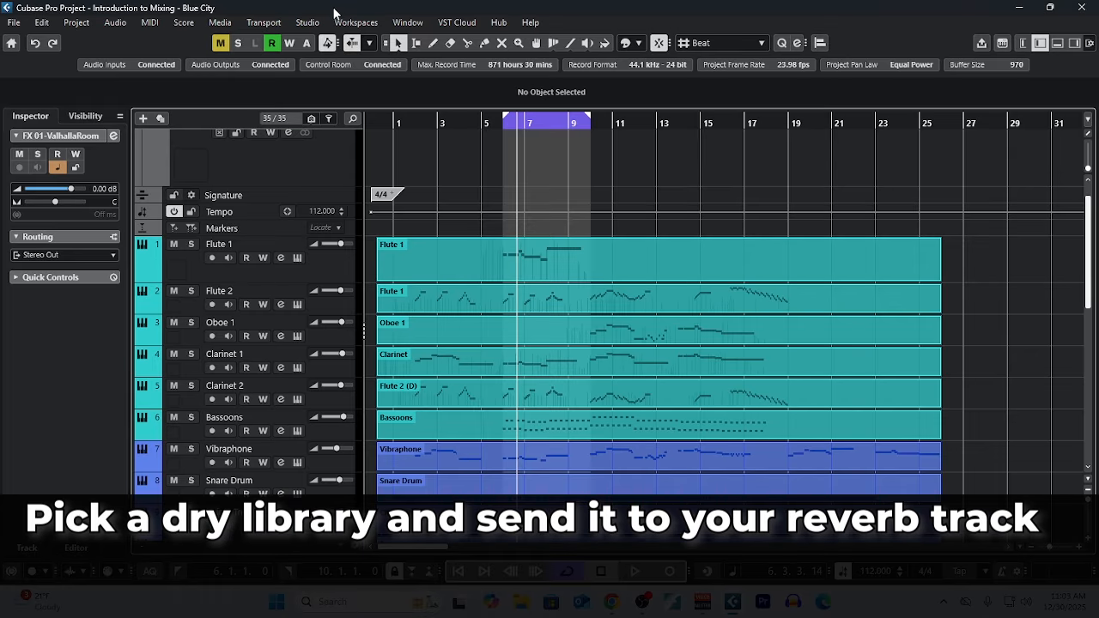
- In the MixConsole, add a send from the Violin 1 channel to FX 01-ValhallaRoom
{"action": "left_click", "coordinate": [307, 22]}
{"action": "left_click", "coordinate": [336, 62]}
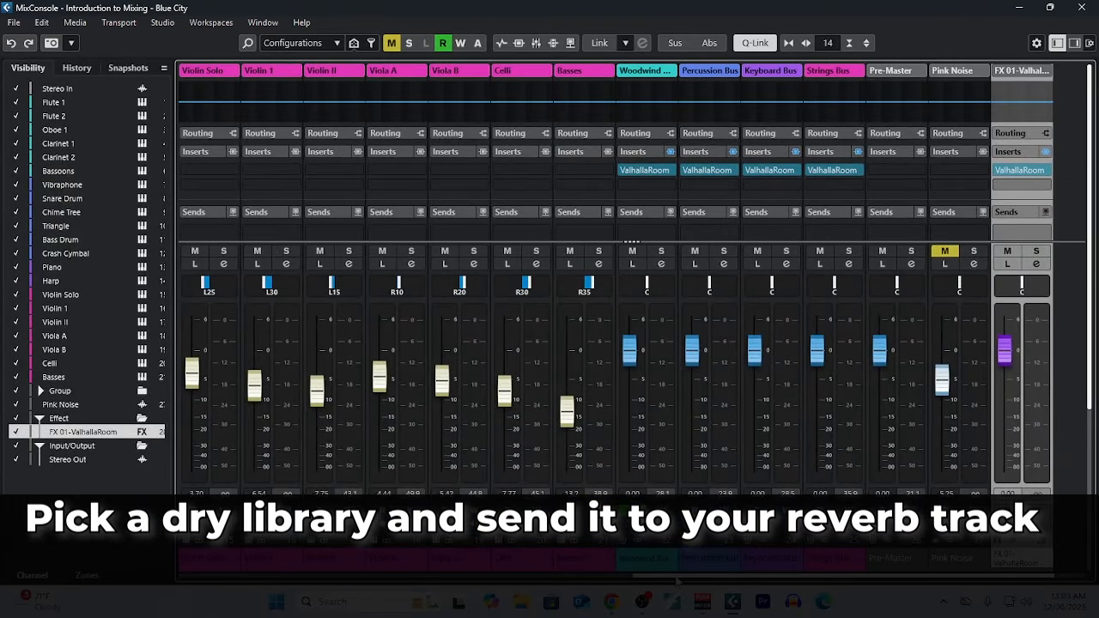
{"action": "left_click_drag", "start_coordinate": [675, 581], "coordinate": [518, 587]}
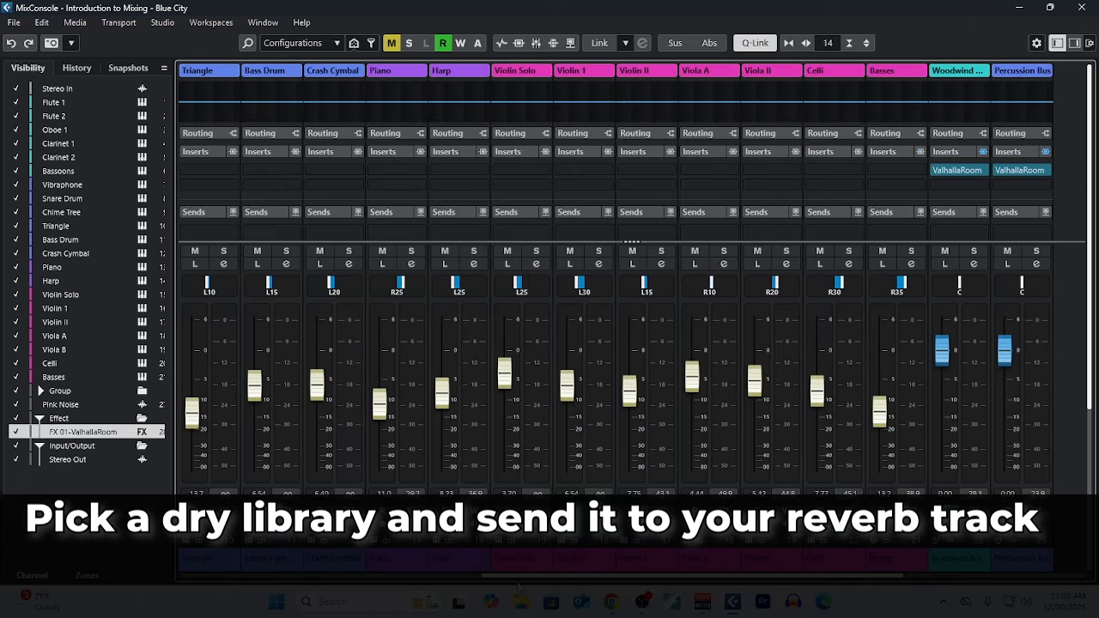
{"action": "left_click", "coordinate": [585, 230]}
{"action": "left_click", "coordinate": [637, 291]}
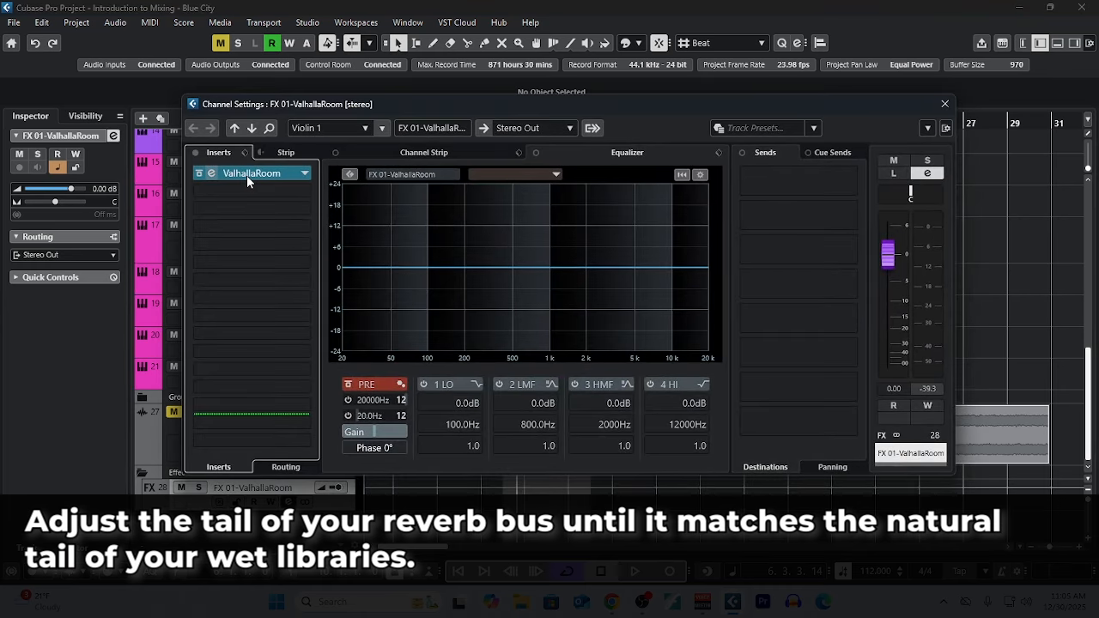
- Shorten the decay of the FX 01 track's ValhallaRoom to 1.55 s and close the plug-in and channel settings windows
{"action": "left_click", "coordinate": [246, 175]}
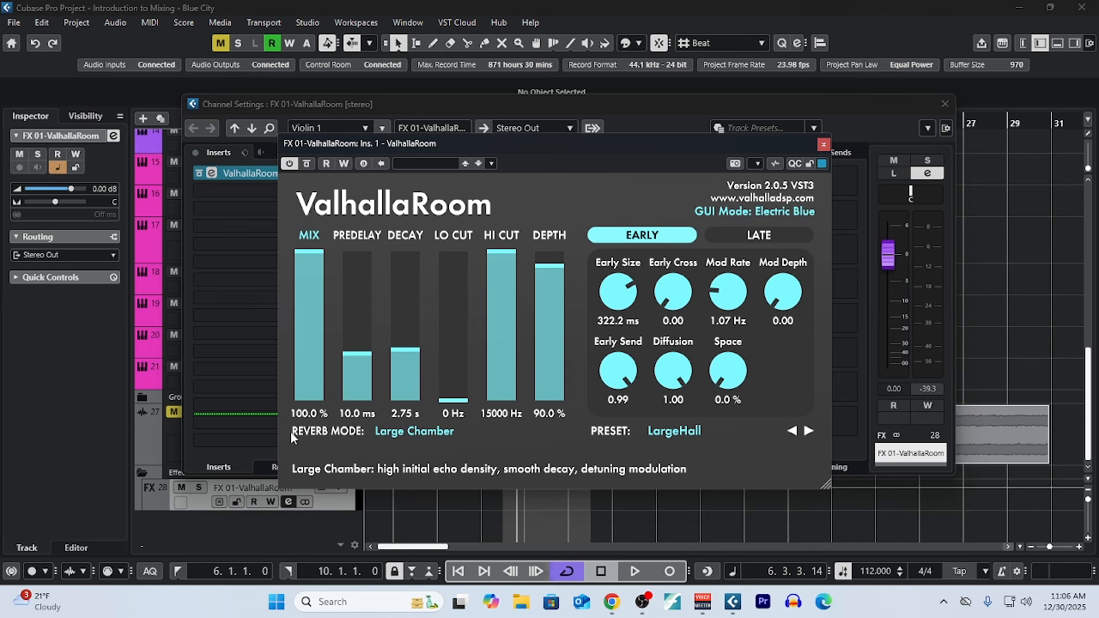
{"action": "left_click", "coordinate": [398, 414]}
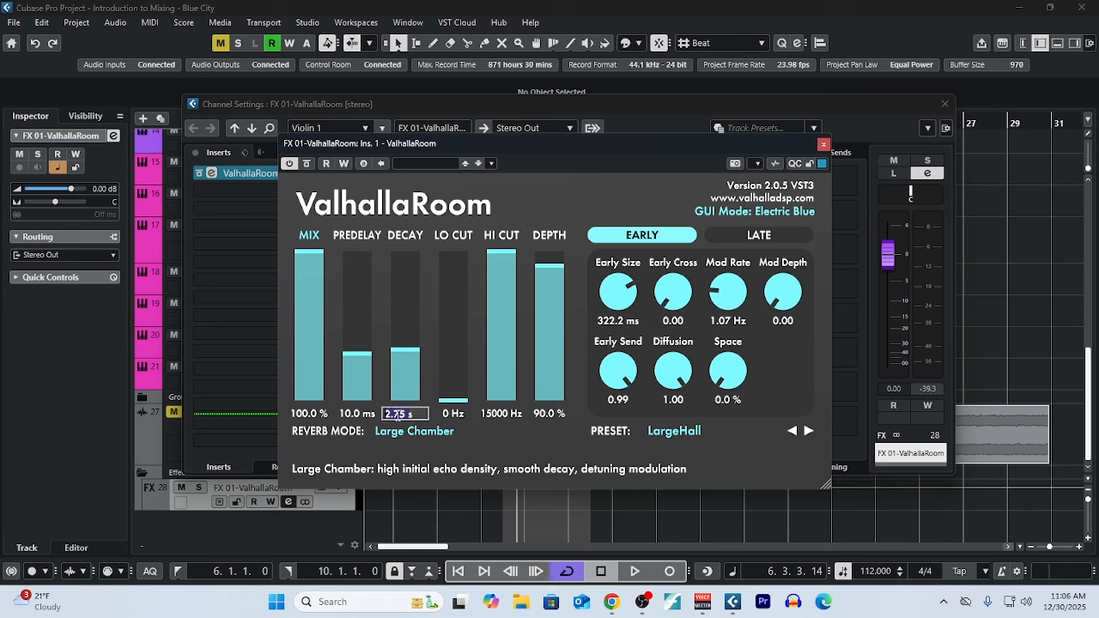
{"action": "left_click_drag", "start_coordinate": [414, 354], "coordinate": [412, 359]}
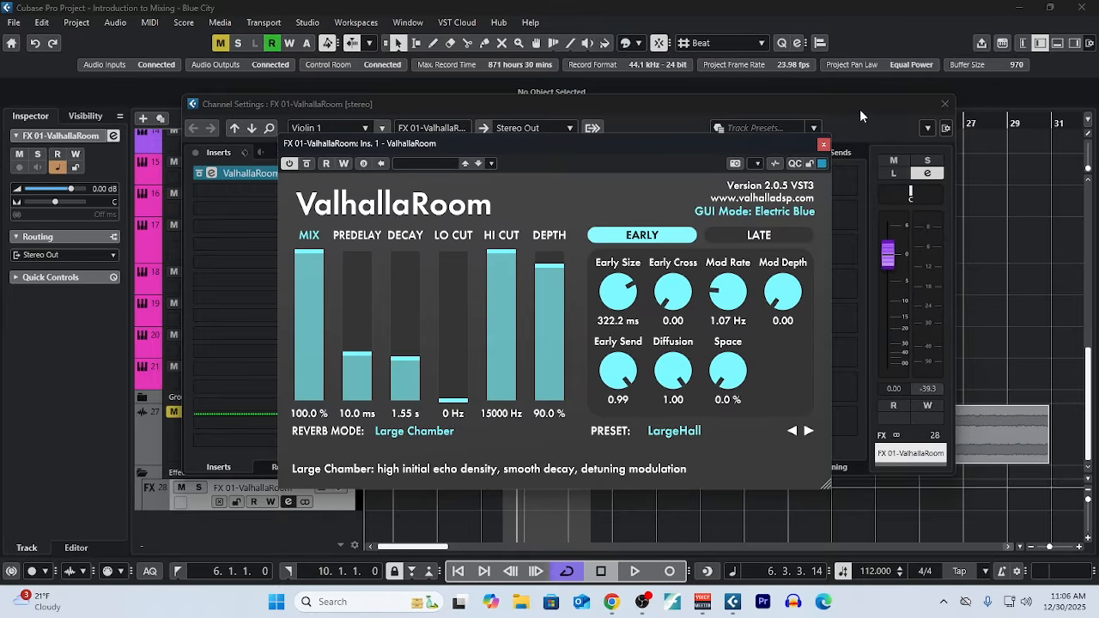
{"action": "left_click", "coordinate": [823, 144]}
{"action": "left_click", "coordinate": [948, 104]}
- In the MixConsole, add a send from the Flute 1 channel to FX 01-ValhallaRoom and activate it
{"action": "scroll", "coordinate": [503, 334], "scroll_direction": "up", "scroll_amount": 10}
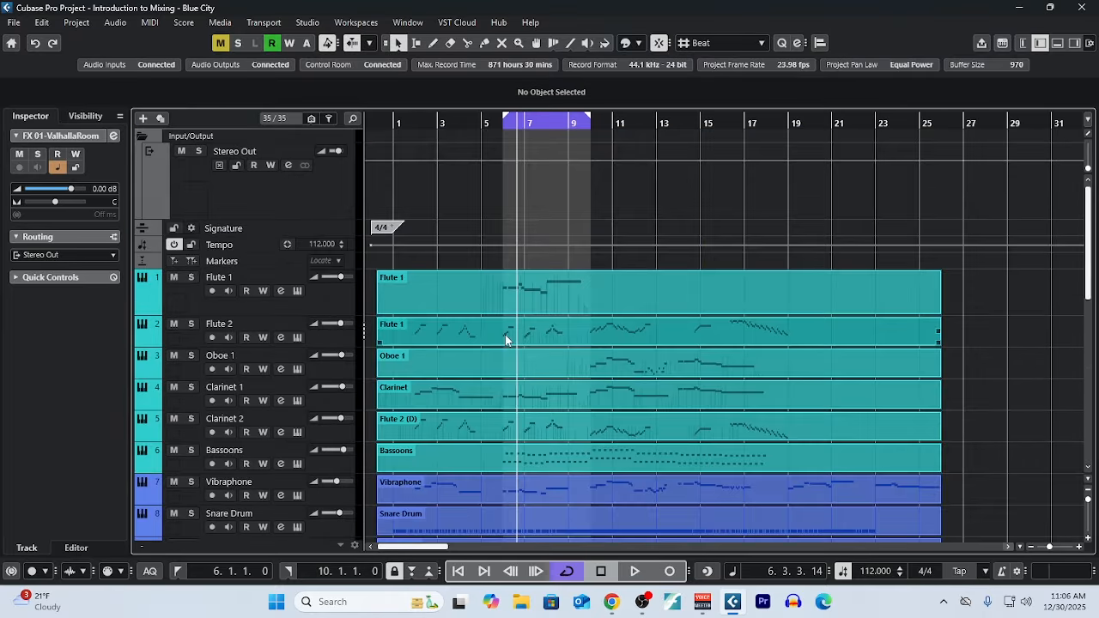
{"action": "scroll", "coordinate": [505, 339], "scroll_direction": "down", "scroll_amount": 4}
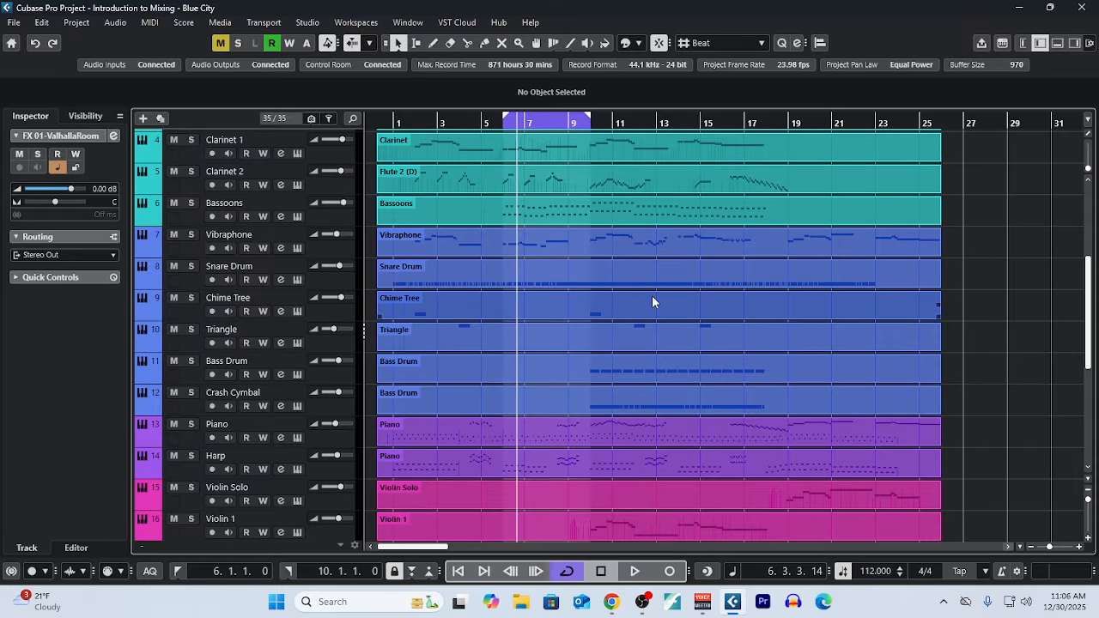
{"action": "left_click", "coordinate": [307, 23]}
{"action": "left_click", "coordinate": [339, 36]}
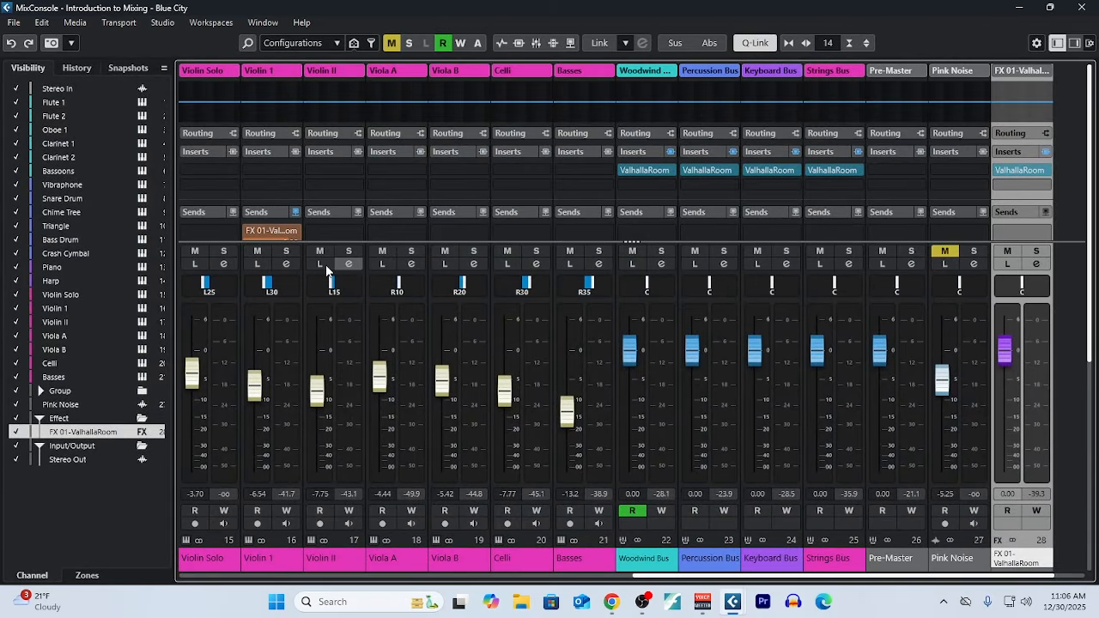
{"action": "left_click_drag", "start_coordinate": [787, 577], "coordinate": [246, 570]}
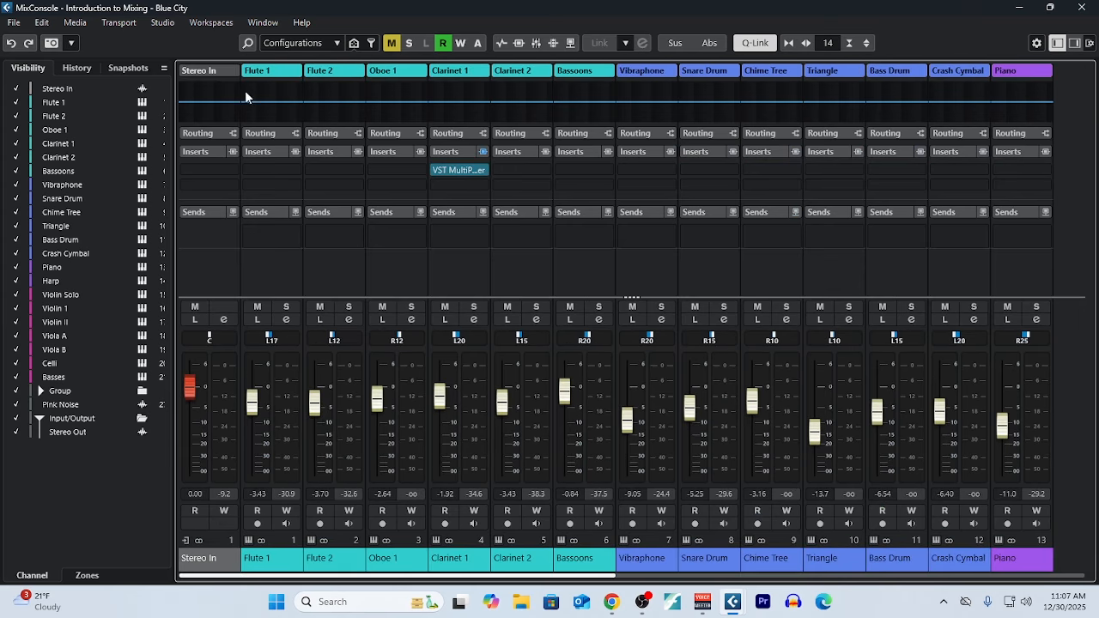
{"action": "mouse_move", "coordinate": [276, 224]}
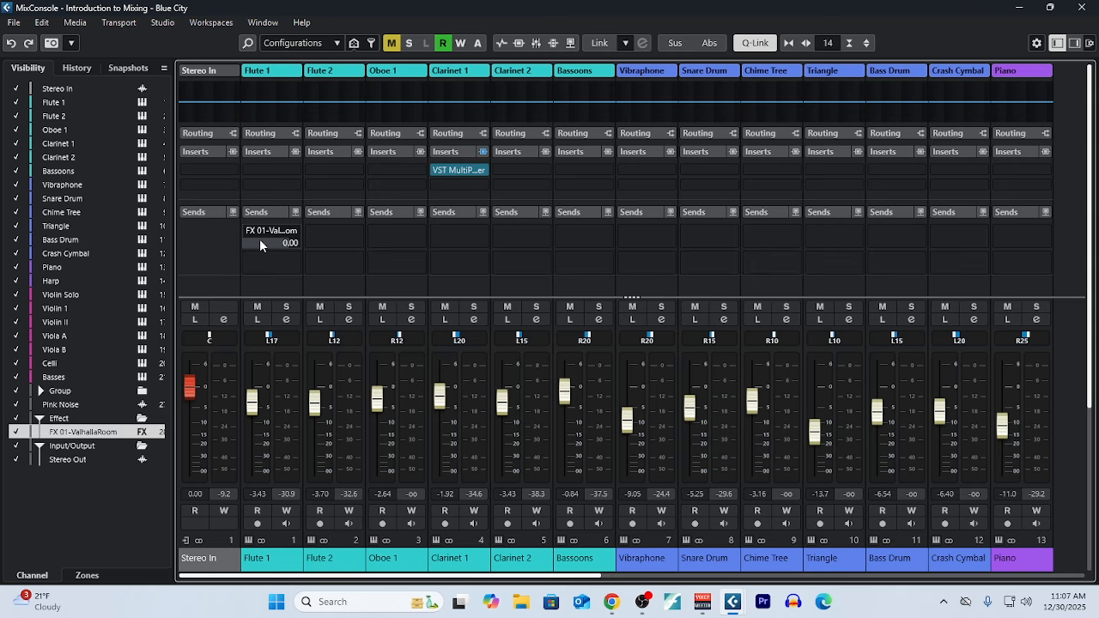
{"action": "left_click", "coordinate": [249, 230]}
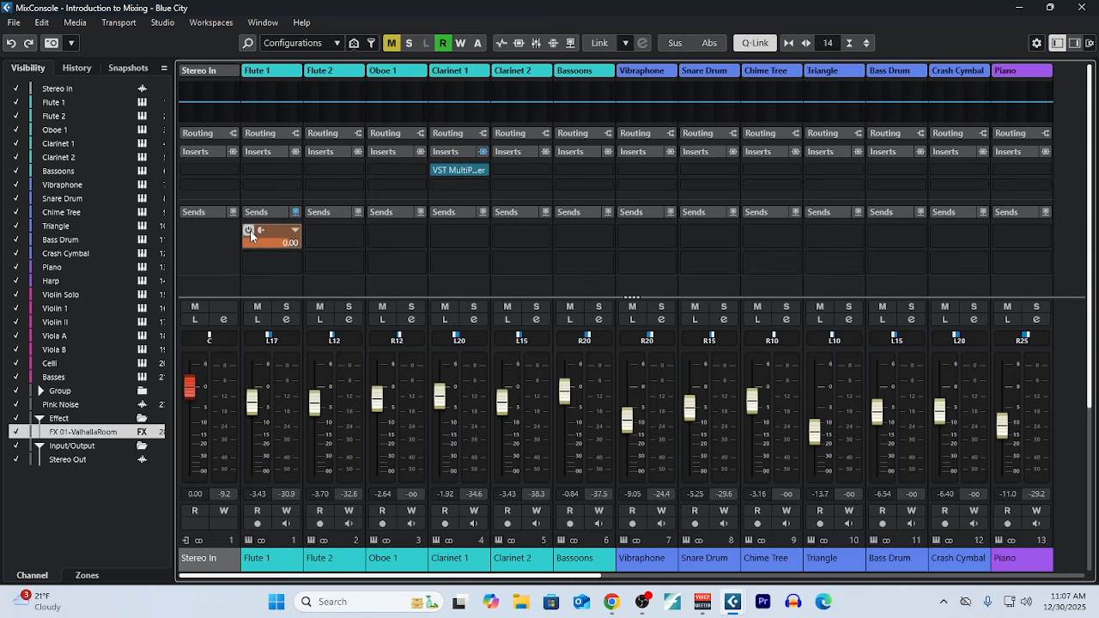
- With Flute 1 soloed, lower its FX 01-ValhallaRoom send to minus infinity, and raise it to about -12.4 dB during playback
{"action": "left_click_drag", "start_coordinate": [289, 247], "coordinate": [257, 242]}
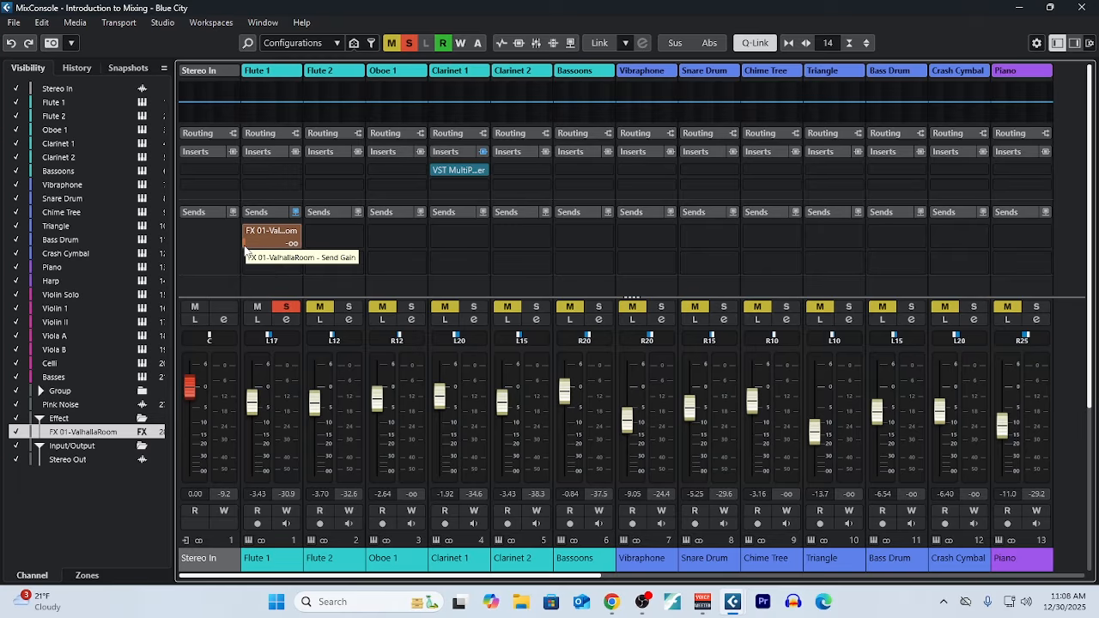
{"action": "left_click_drag", "start_coordinate": [246, 245], "coordinate": [259, 246]}
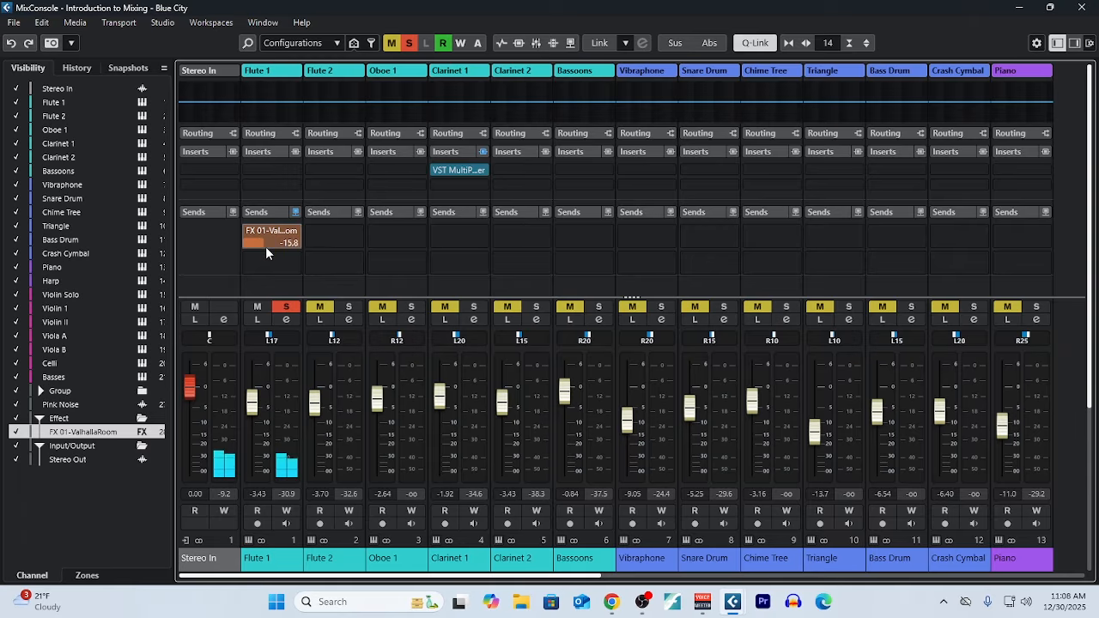
{"action": "left_click_drag", "start_coordinate": [266, 254], "coordinate": [269, 254]}
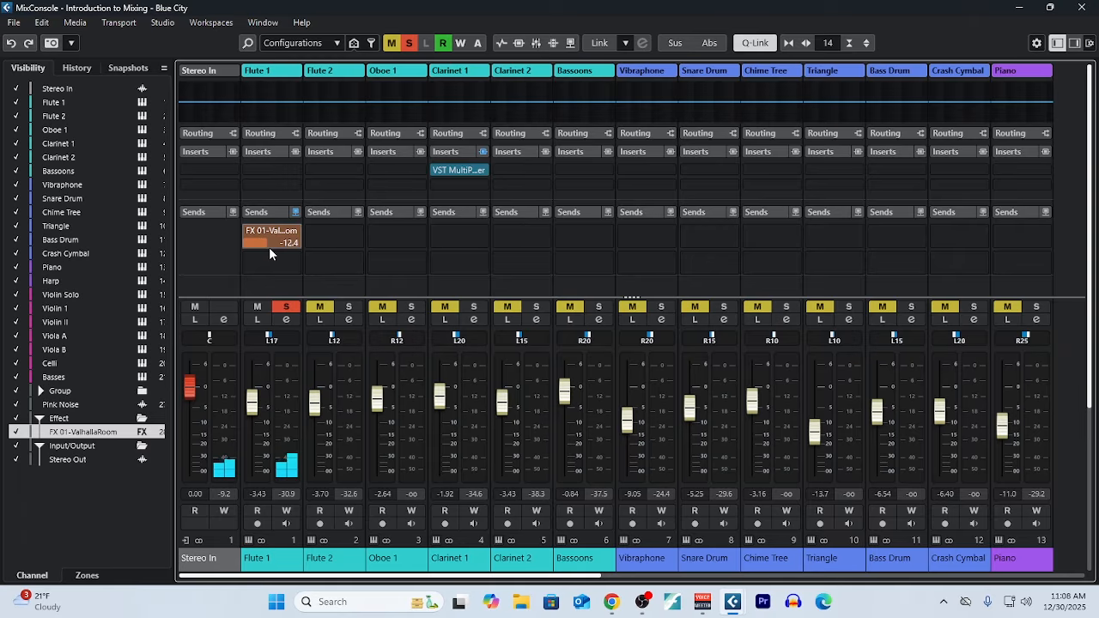